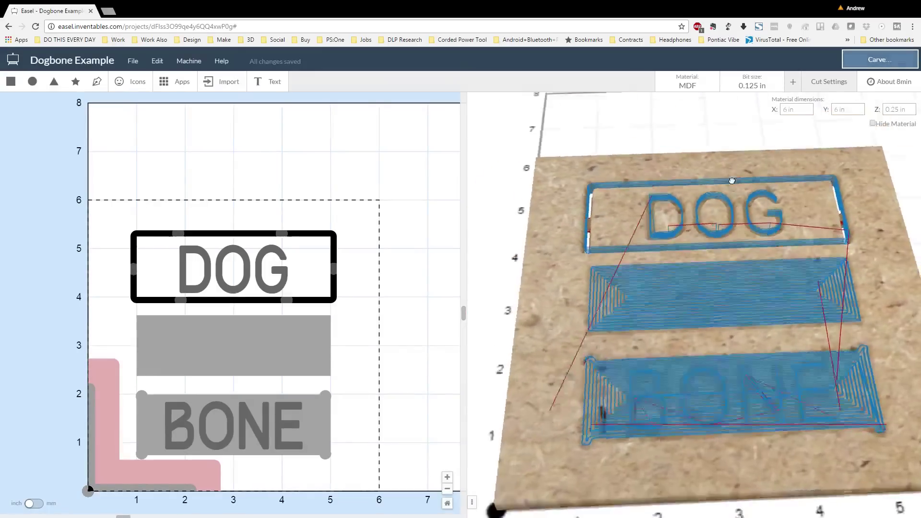
pyautogui.moveTo(732, 177); pyautogui.dragTo(599, 179)
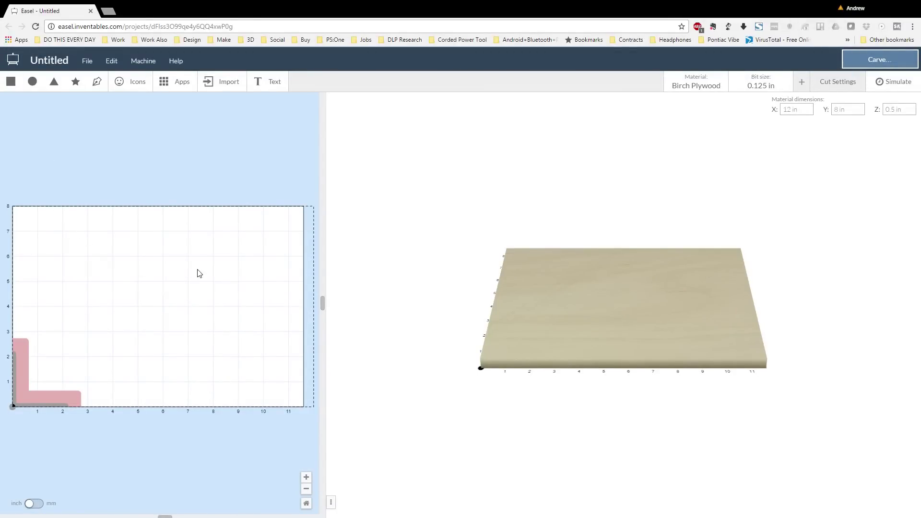
# Rename the untitled project as "Dogbone Example".
pyautogui.click(62, 61)
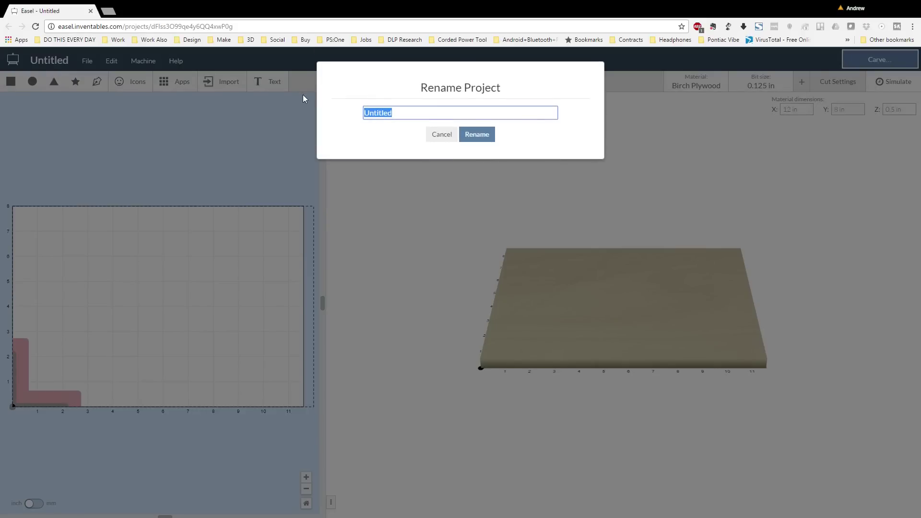
pyautogui.write('Dob')
pyautogui.press('BackSpace')
pyautogui.write('gBone')
pyautogui.press('BackSpace')
pyautogui.press('BackSpace')
pyautogui.press('BackSpace')
pyautogui.press('BackSpace')
pyautogui.write('bone Example')
pyautogui.press('Return')
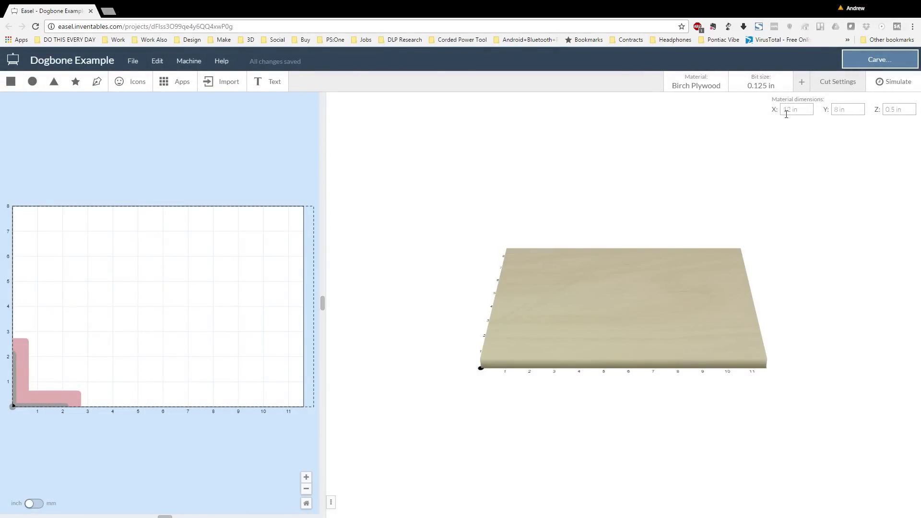
# Set the material dimensions to 6 in for X, 6 in for Y and 0.25 in for Z.
pyautogui.click(806, 110)
pyautogui.write('6')
pyautogui.press('Tab')
pyautogui.write('6')
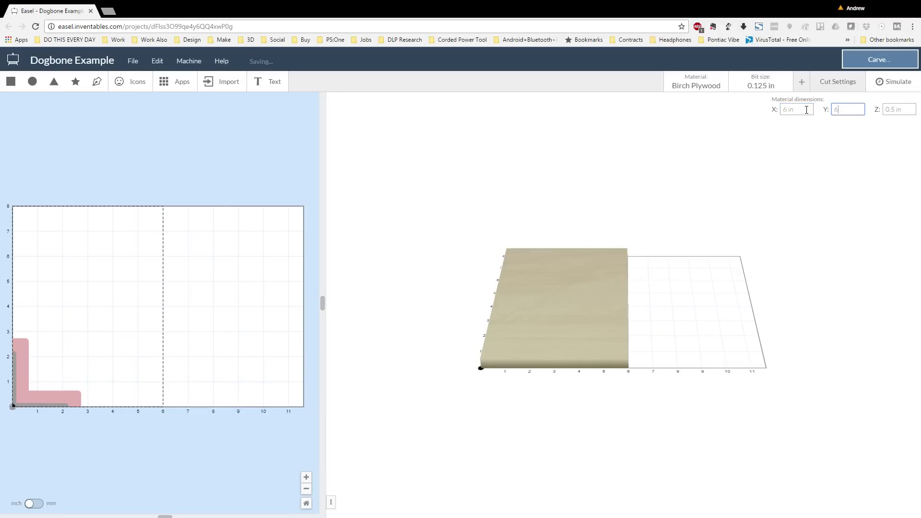
pyautogui.press('Tab')
pyautogui.write('.25')
pyautogui.press('Return')
# Set the stock material to MDF.
pyautogui.click(699, 87)
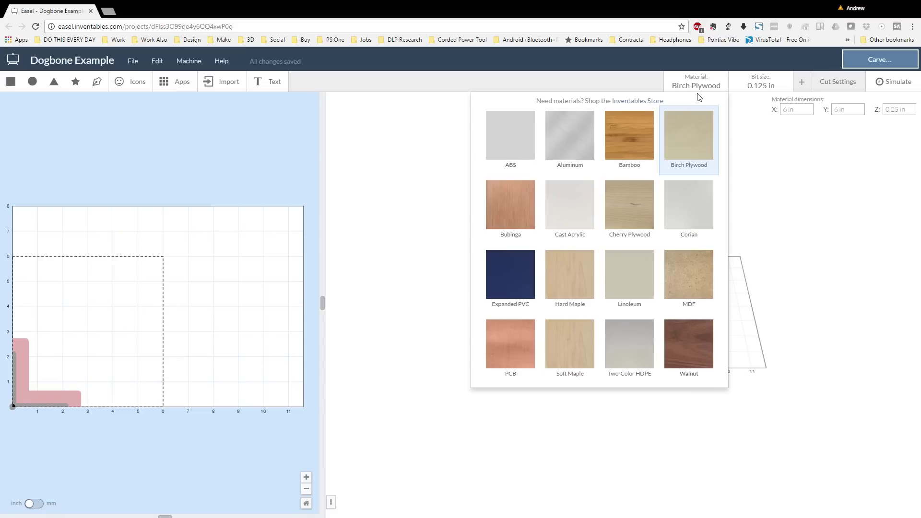
pyautogui.click(693, 283)
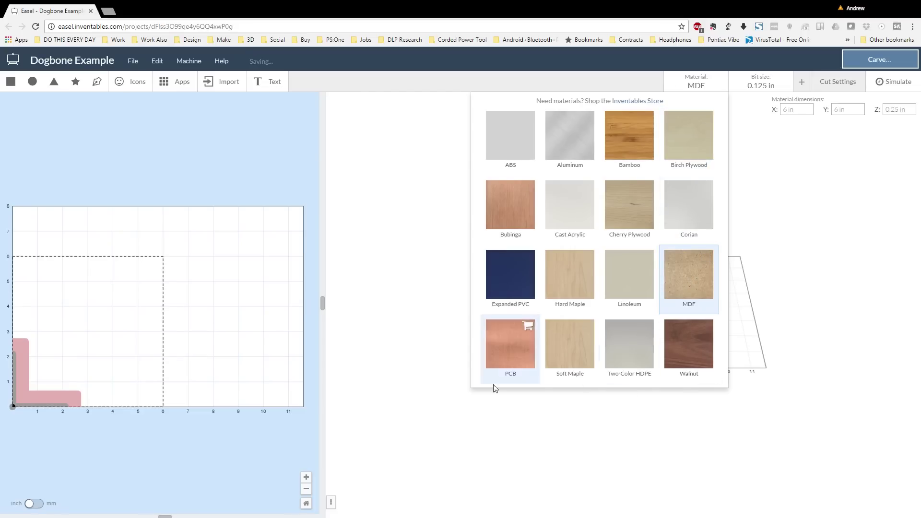
pyautogui.click(487, 417)
pyautogui.moveTo(568, 326); pyautogui.dragTo(560, 424)
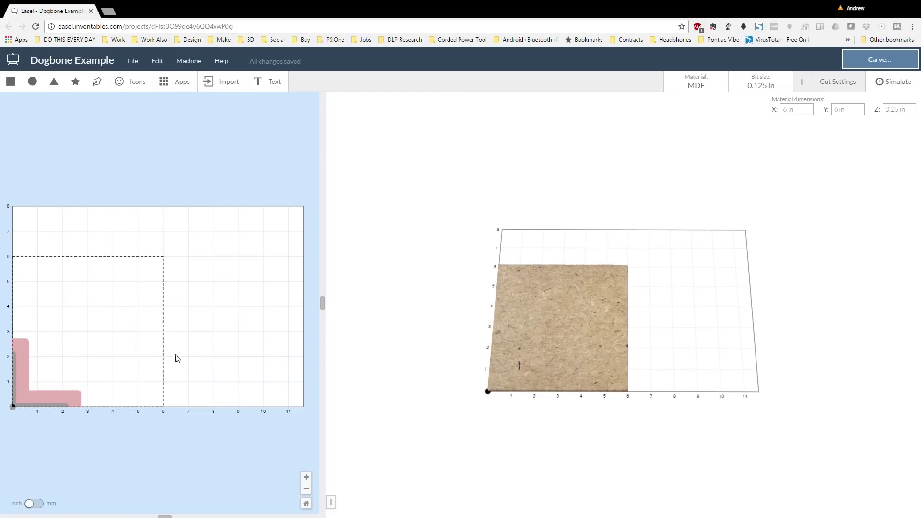
# Add a square, move it to about X 0.79 in, Y 3.14 in, and set its height to 1.25 in.
pyautogui.click(10, 81)
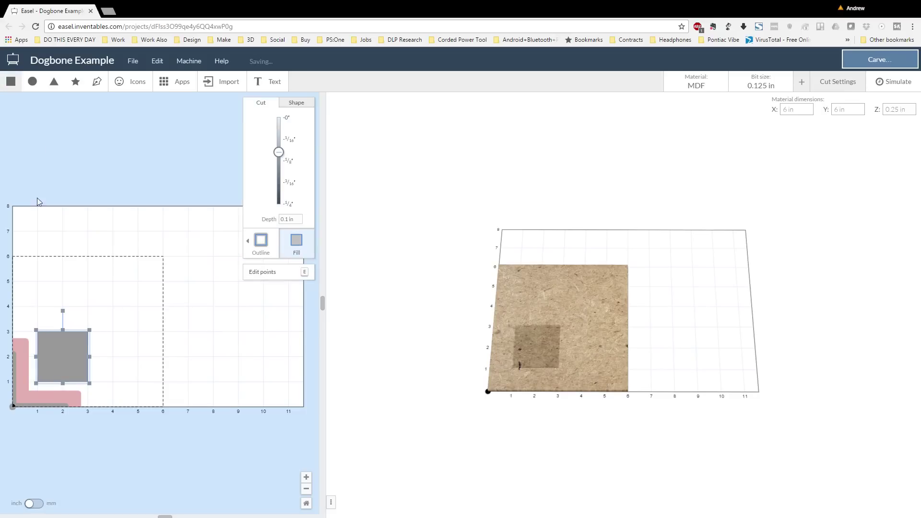
pyautogui.moveTo(65, 358); pyautogui.dragTo(60, 306)
pyautogui.click(303, 103)
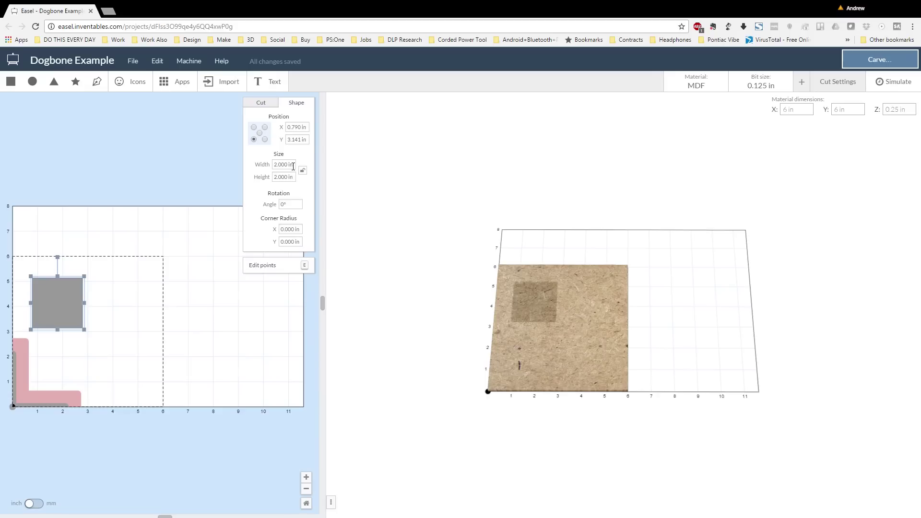
pyautogui.moveTo(292, 177); pyautogui.dragTo(260, 185)
pyautogui.write('1.25')
pyautogui.press('Return')
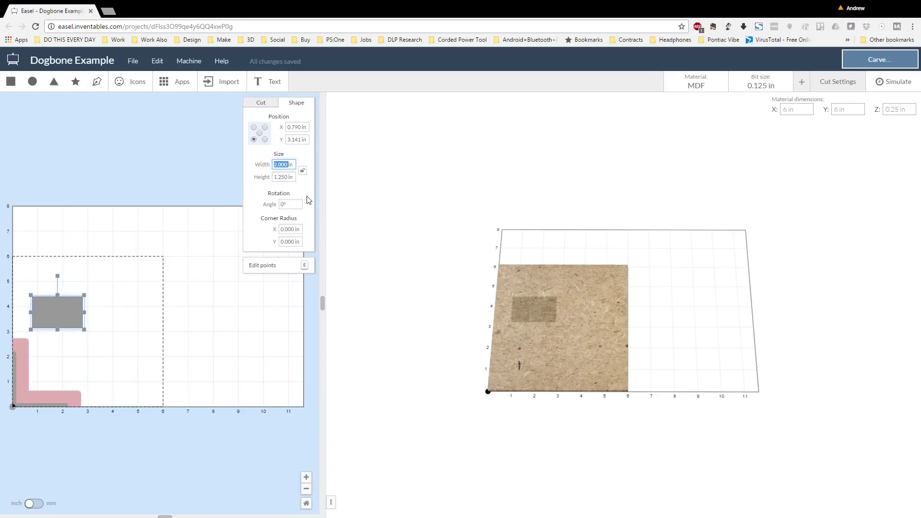
# Set the rectangle's width to 5 in and move it to about X 0.68 in, Y 3.52 in.
pyautogui.write('5')
pyautogui.press('Return')
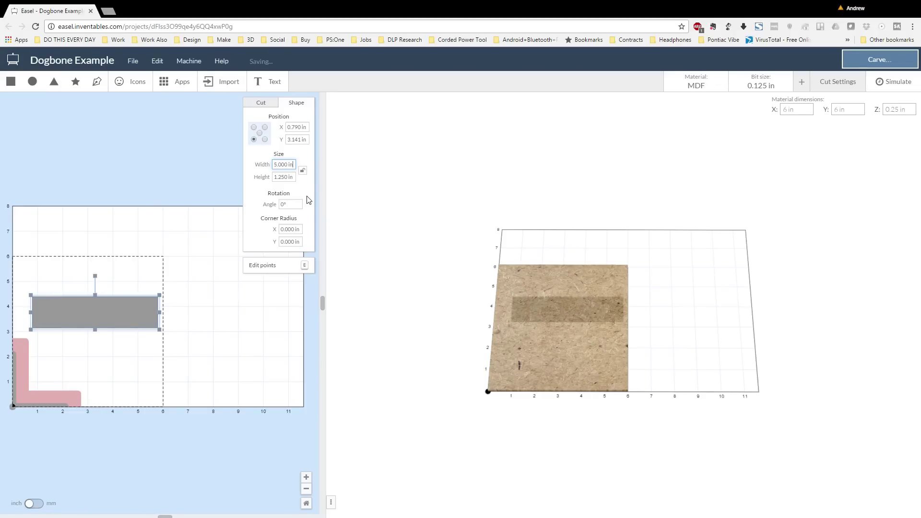
pyautogui.moveTo(127, 312); pyautogui.dragTo(123, 302)
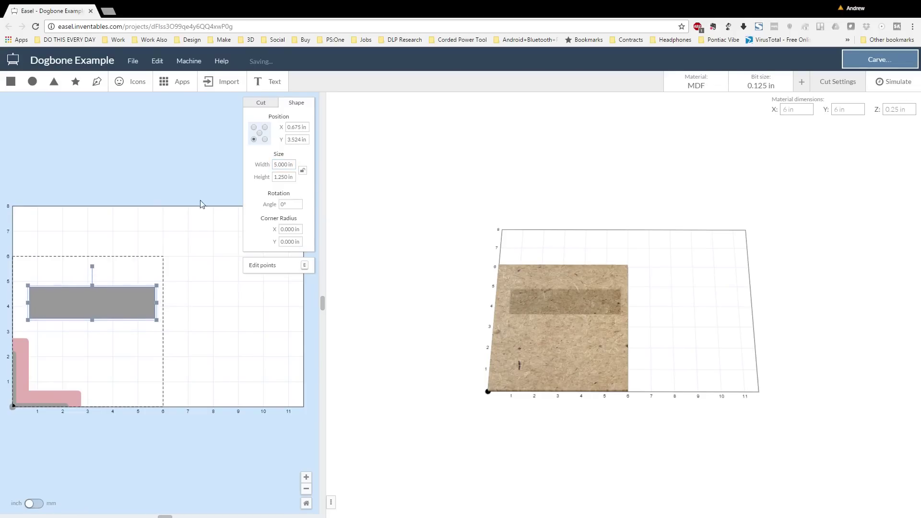
# Set the rectangle's width to 4 in and move it to about X 1.06 in, Y 4.04 in.
pyautogui.click(276, 164)
pyautogui.write('4')
pyautogui.press('Return')
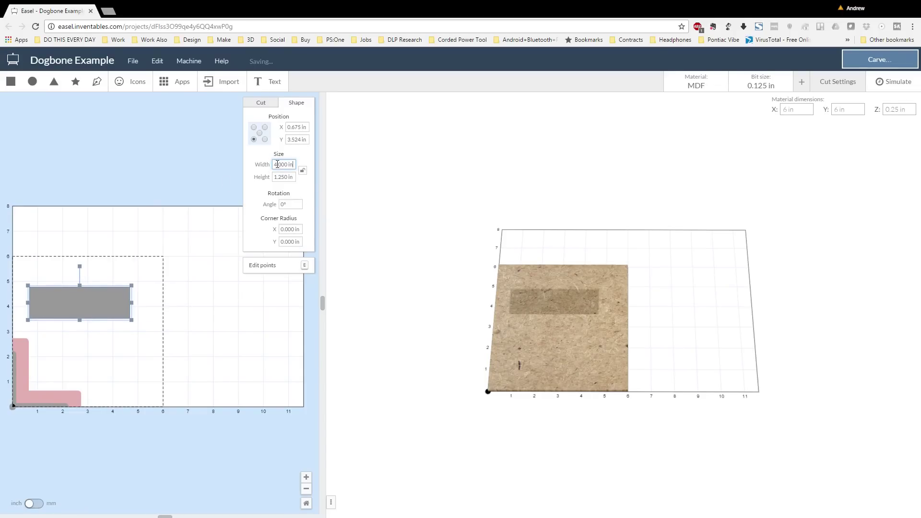
pyautogui.moveTo(80, 304); pyautogui.dragTo(91, 291)
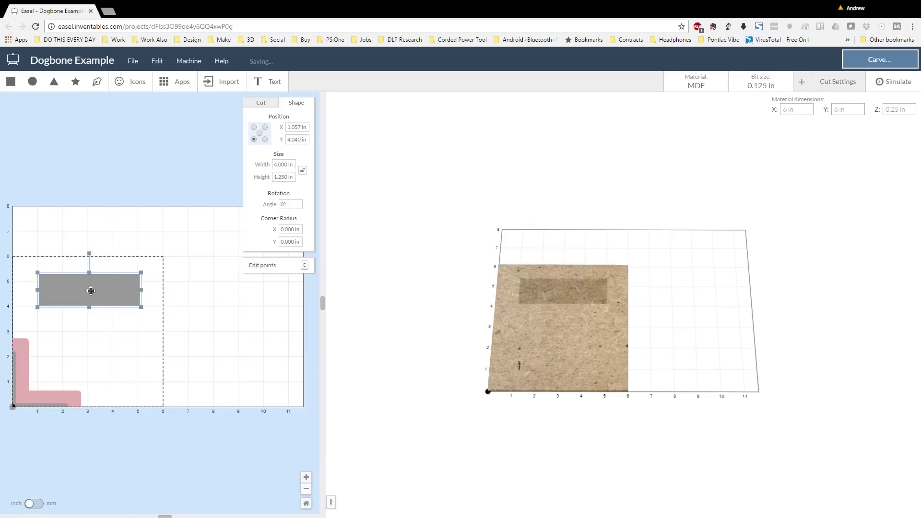
pyautogui.click(168, 345)
# Duplicate the rectangle twice and stack the two copies below the original within the material boundary.
pyautogui.click(92, 295)
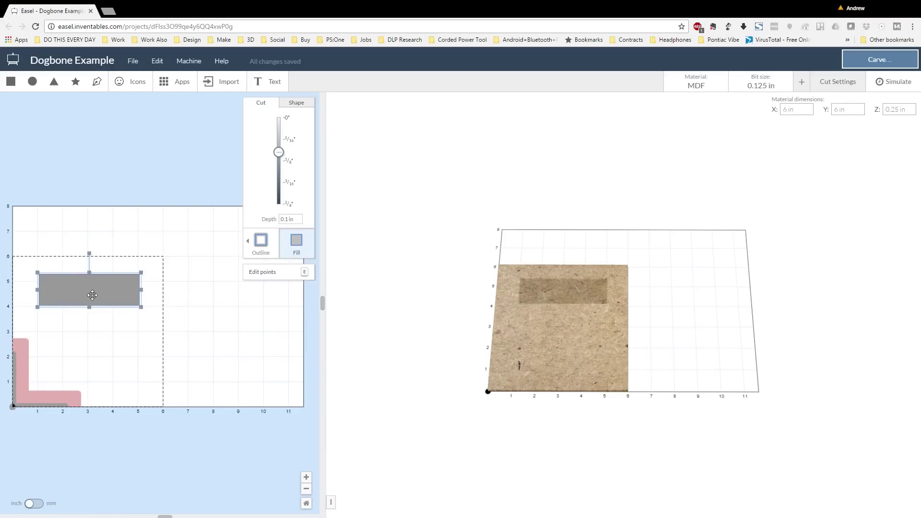
pyautogui.hotkey('ctrl', 'd')
pyautogui.moveTo(163, 295); pyautogui.dragTo(63, 338)
pyautogui.hotkey('ctrl', 'd')
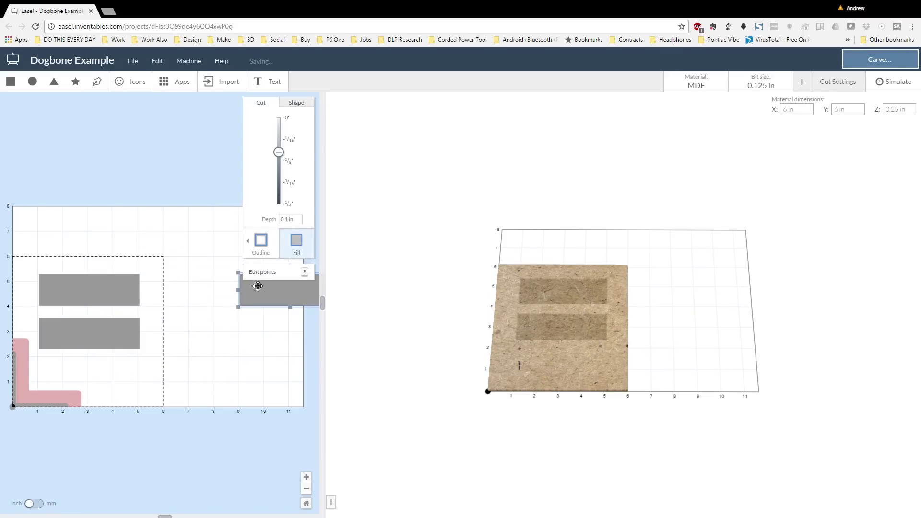
pyautogui.moveTo(262, 288); pyautogui.dragTo(56, 365)
pyautogui.click(83, 334)
pyautogui.click(185, 355)
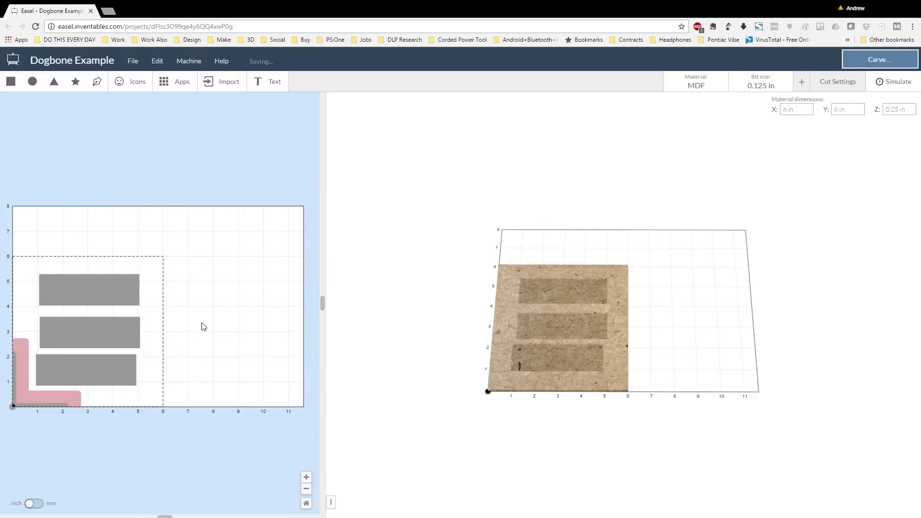
# Align all three rectangles by their horizontal centers.
pyautogui.moveTo(152, 262); pyautogui.dragTo(107, 407)
pyautogui.click(57, 107)
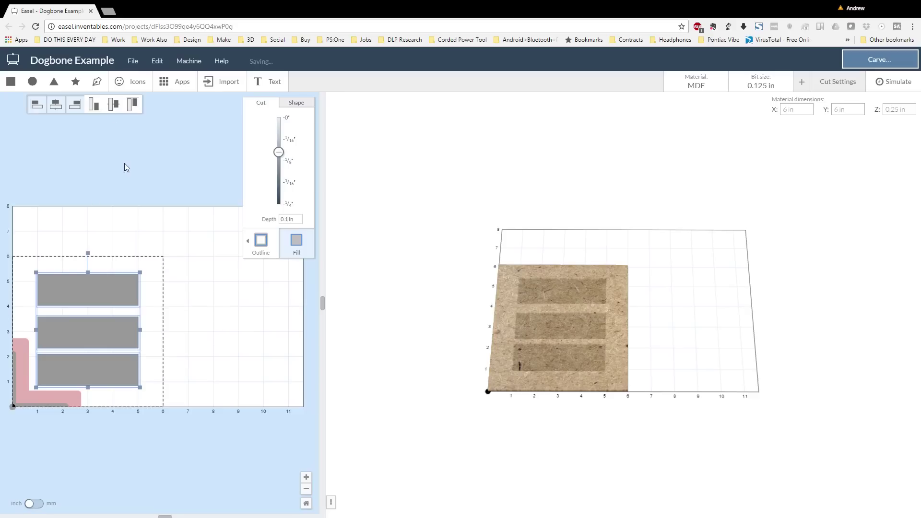
pyautogui.click(114, 315)
# Set the lowest rectangle's Y position to 0.75 in, measured from its lower-left corner.
pyautogui.click(112, 372)
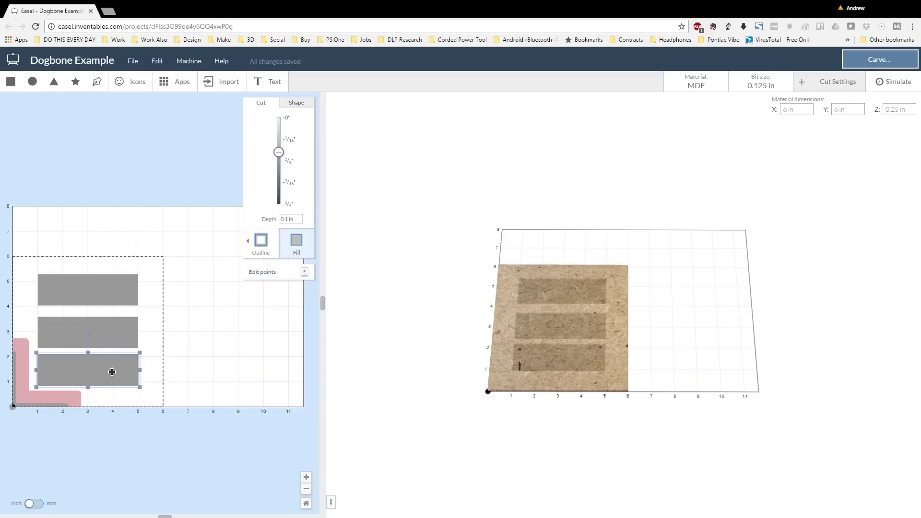
pyautogui.click(284, 104)
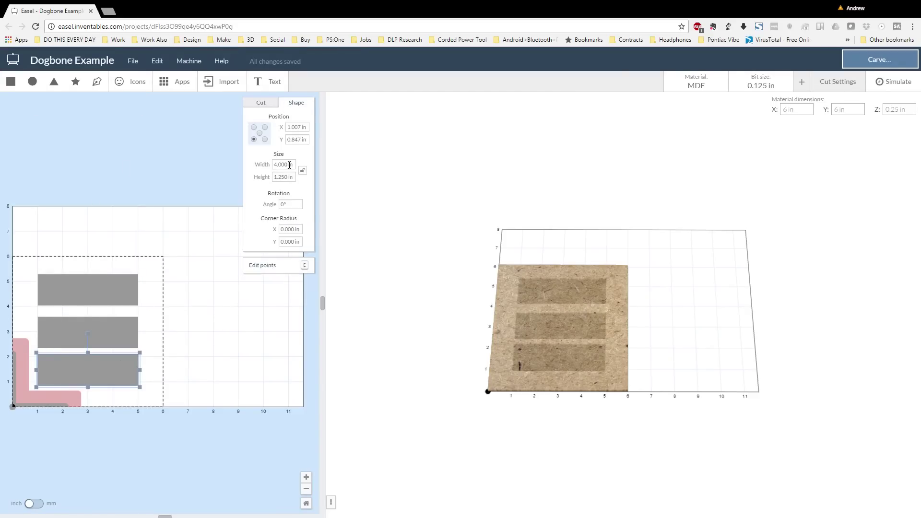
pyautogui.click(301, 139)
pyautogui.write('0.75')
pyautogui.press('Return')
pyautogui.click(227, 285)
# Set the uppermost rectangle's Y position to 5.25 in, measured from its upper-left corner.
pyautogui.click(107, 282)
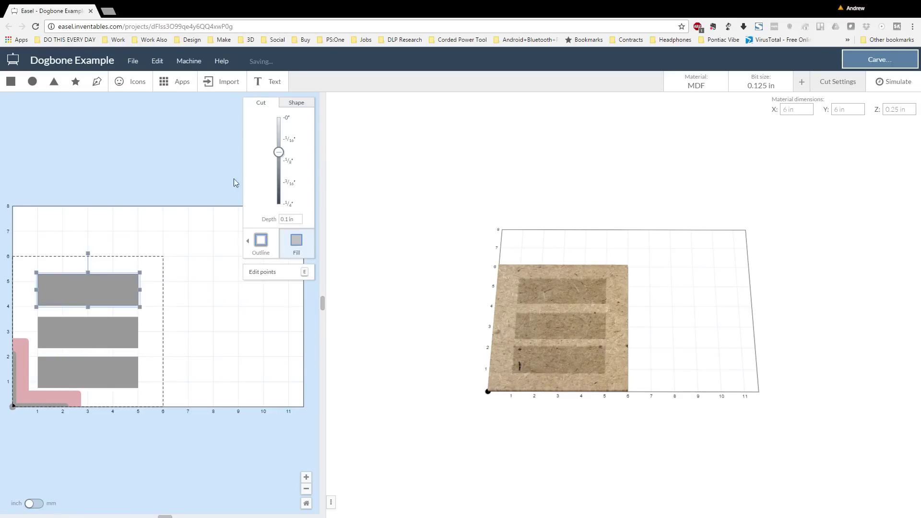
pyautogui.click(285, 105)
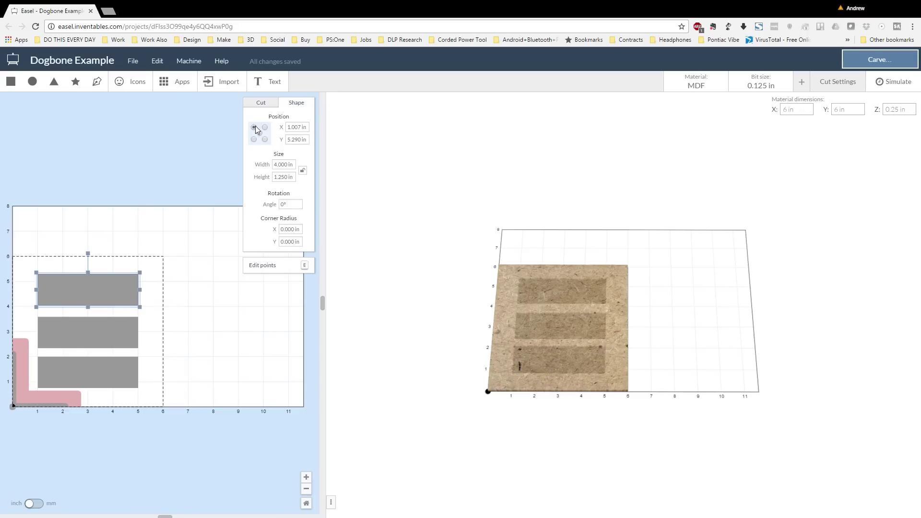
pyautogui.click(290, 139)
pyautogui.press('BackSpace')
pyautogui.write('5')
pyautogui.click(231, 335)
# Position the middle rectangle at Y 3 in, using its center as the reference point.
pyautogui.click(103, 324)
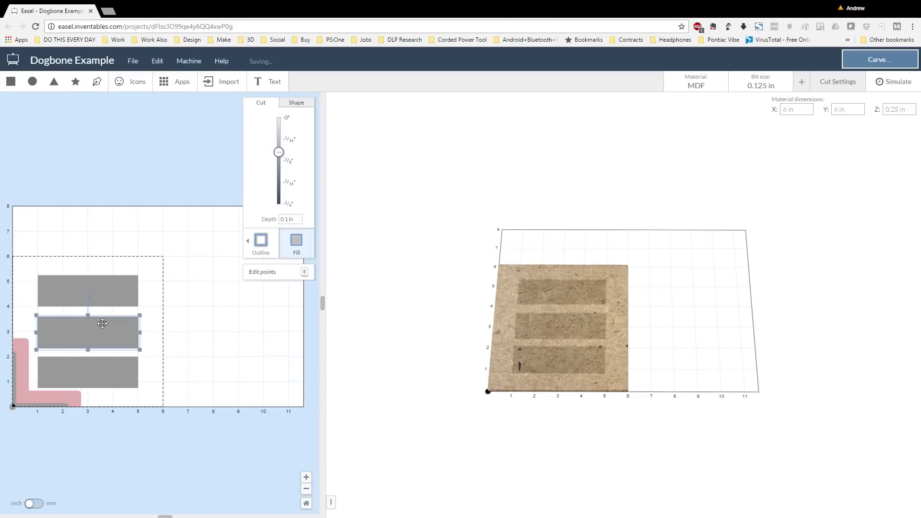
pyautogui.click(296, 103)
pyautogui.click(296, 139)
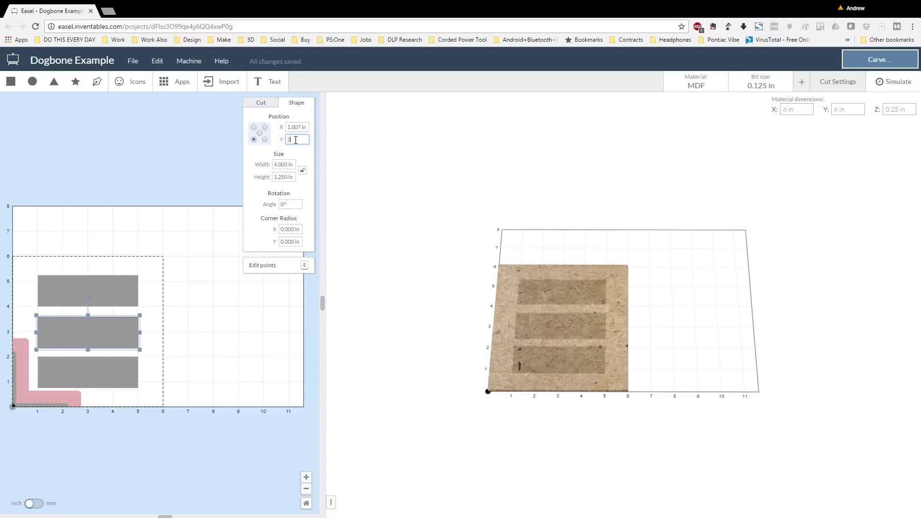
pyautogui.write('3')
pyautogui.press('Return')
pyautogui.click(260, 133)
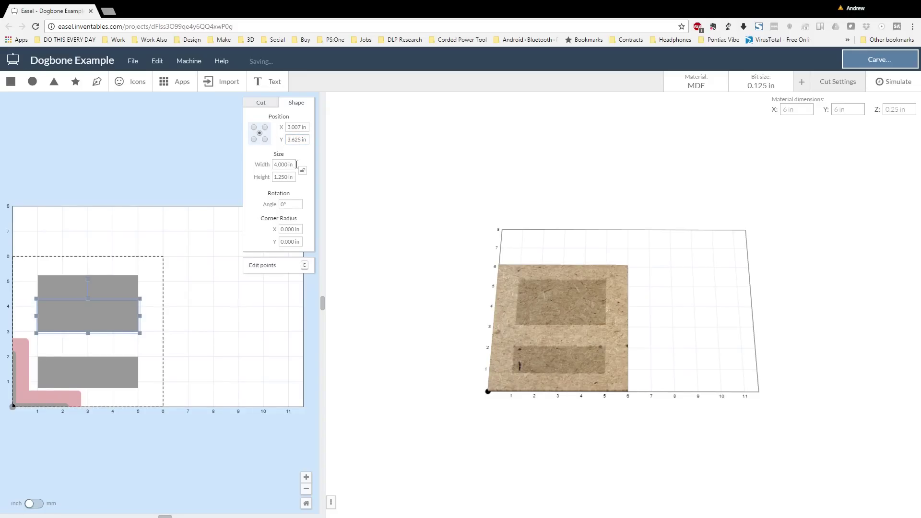
pyautogui.click(297, 138)
pyautogui.write('3')
pyautogui.press('Return')
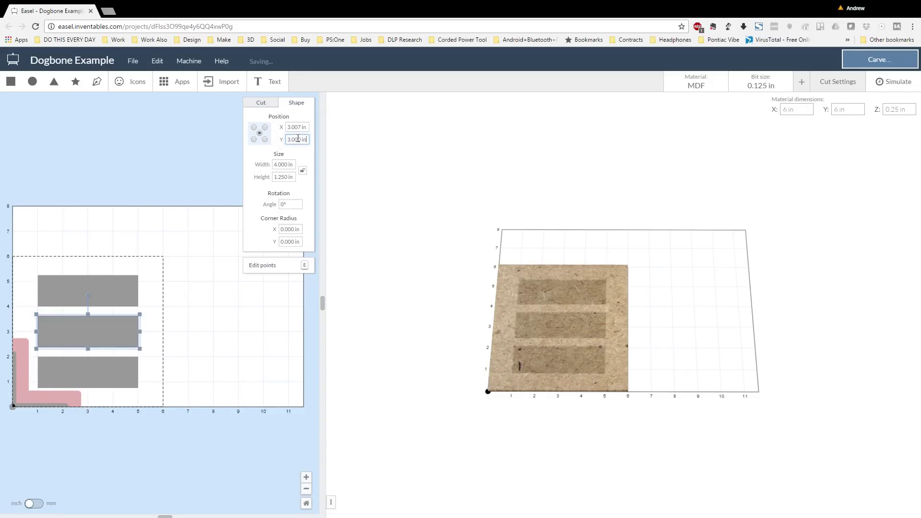
pyautogui.click(205, 318)
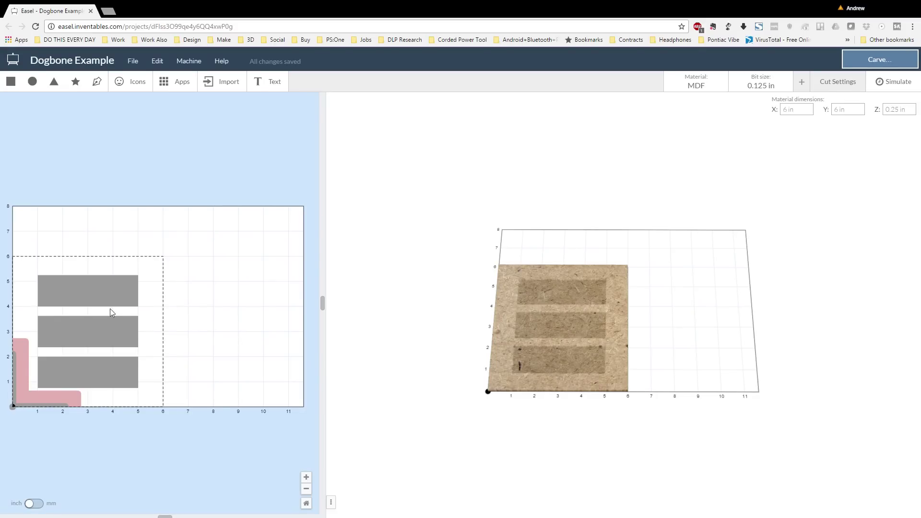
# Widen the 2D design area, fit the design in it, and tilt the 3D preview to a low angle.
pyautogui.click(106, 339)
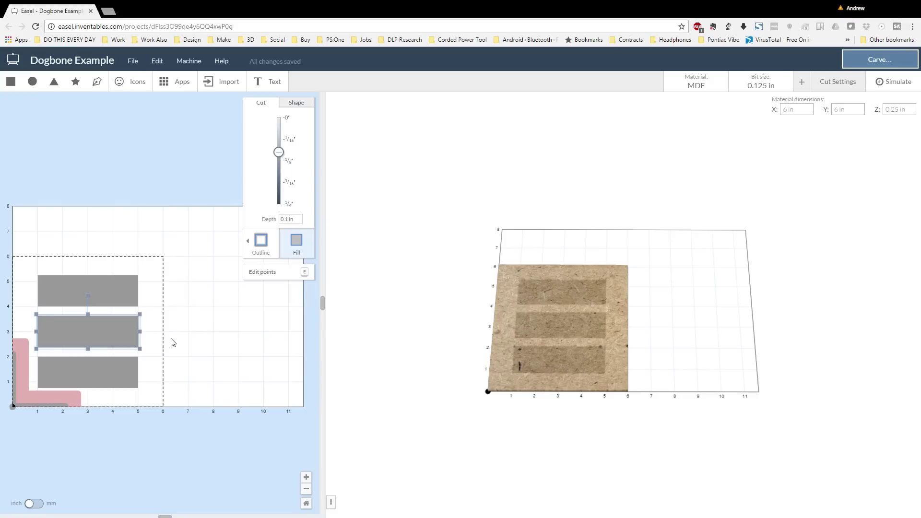
pyautogui.moveTo(549, 334); pyautogui.dragTo(384, 421)
pyautogui.moveTo(335, 502); pyautogui.dragTo(475, 501)
pyautogui.click(447, 503)
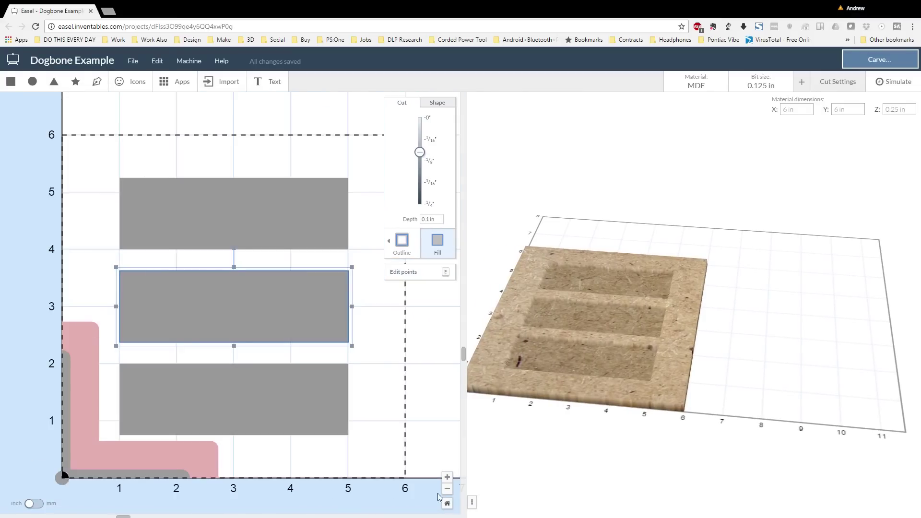
pyautogui.moveTo(633, 310); pyautogui.dragTo(565, 218)
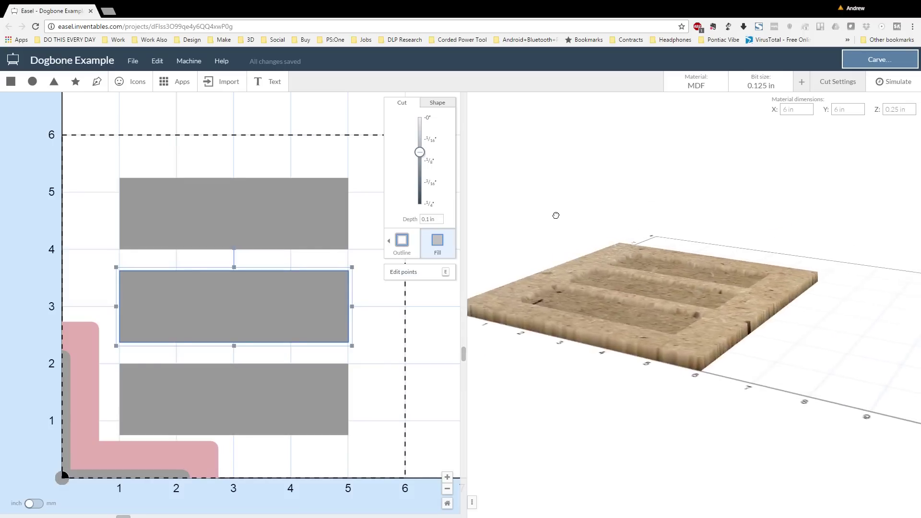
# Change the uppermost rectangle's cut from a fill to an outline outside the path.
pyautogui.click(241, 206)
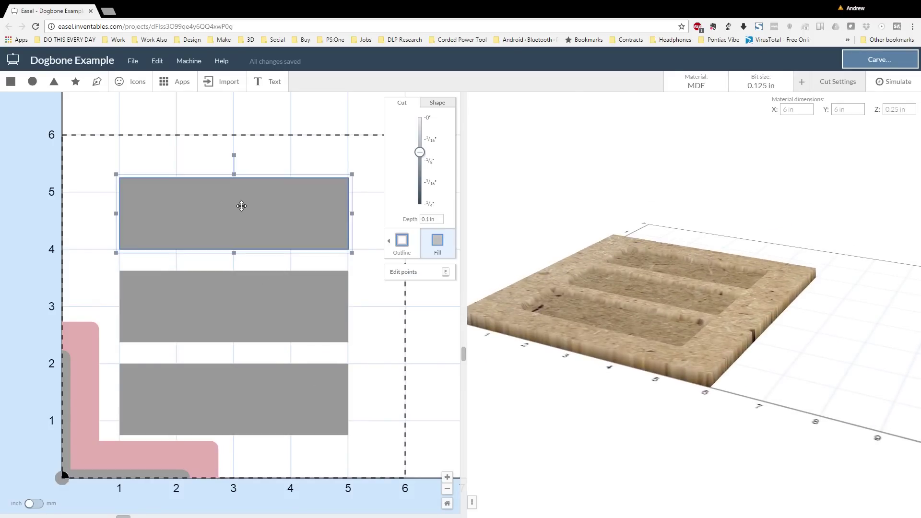
pyautogui.click(249, 150)
pyautogui.click(236, 196)
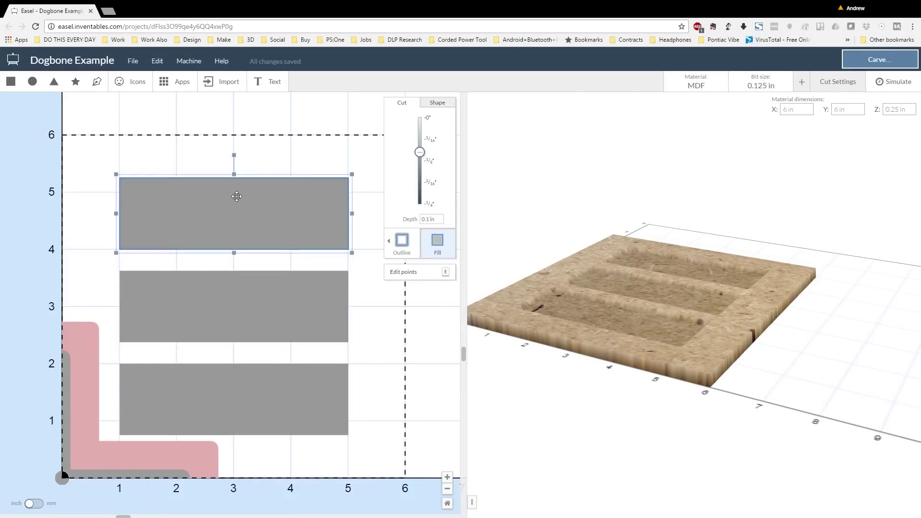
pyautogui.click(401, 240)
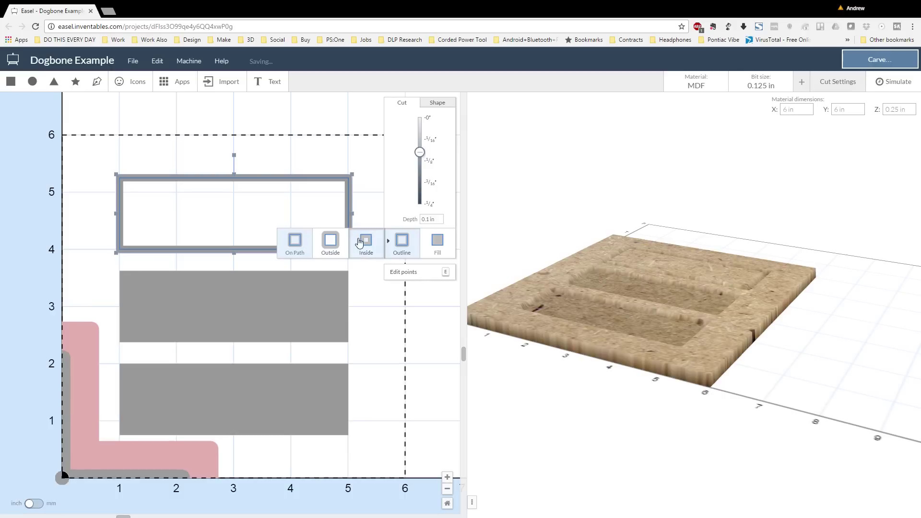
pyautogui.click(330, 240)
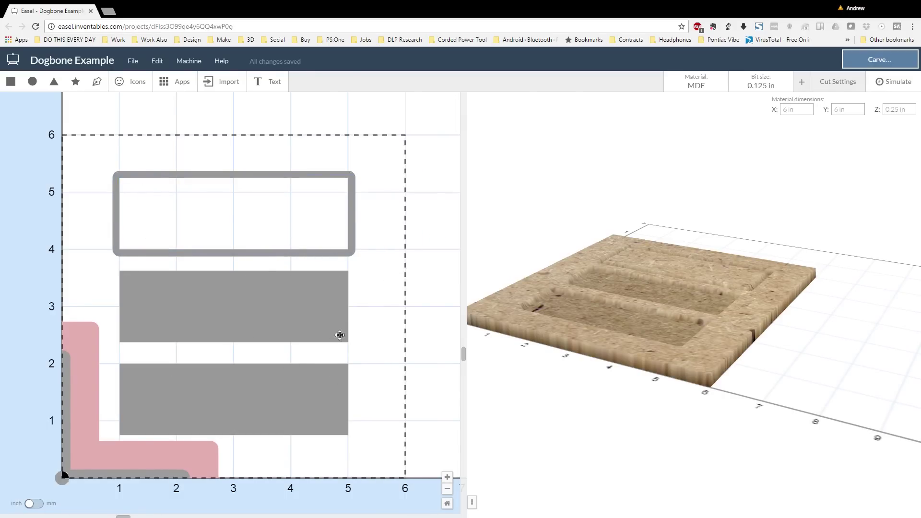
# Set the uppermost rectangle's outline cut depth to the full 0.25 in.
pyautogui.click(292, 251)
pyautogui.click(437, 104)
pyautogui.click(408, 103)
pyautogui.moveTo(423, 154); pyautogui.dragTo(420, 204)
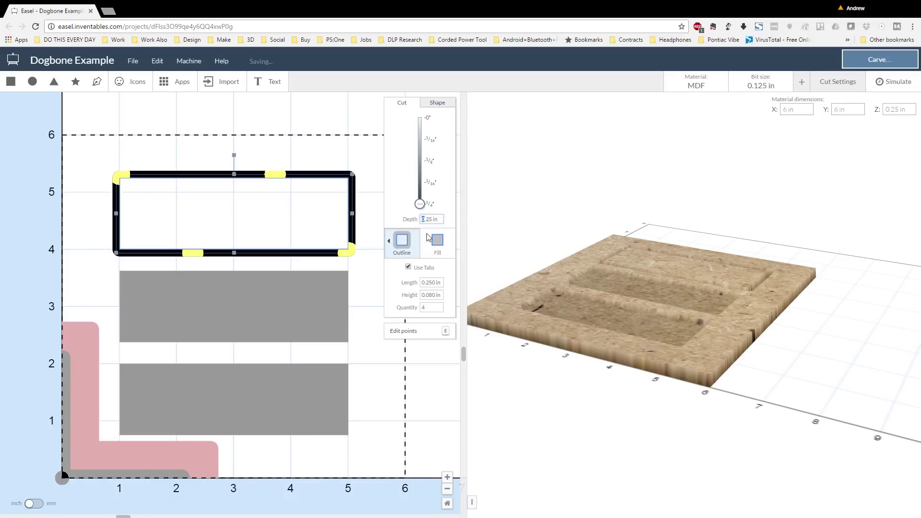
# Set the uppermost outline's holding tabs to a length of 0.125 in and a quantity of 6.
pyautogui.click(429, 283)
pyautogui.click(438, 305)
pyautogui.click(438, 305)
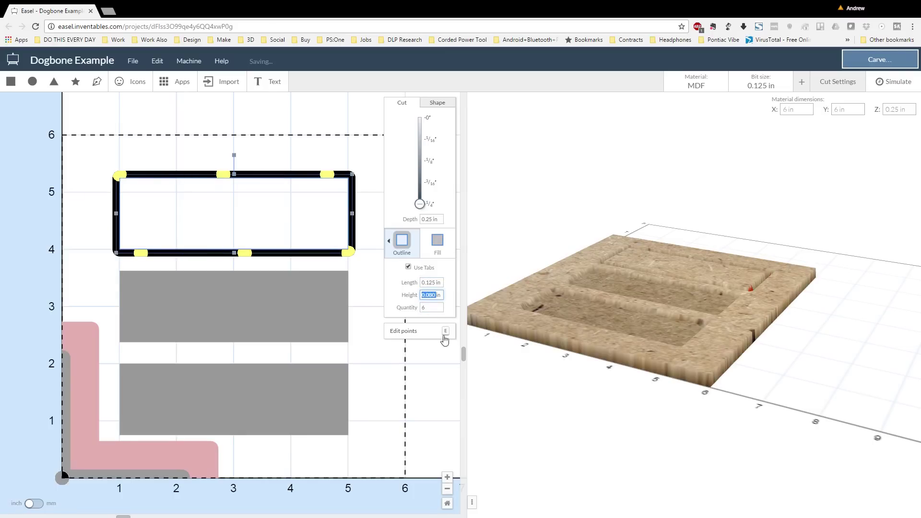
# Move the uppermost outline's tabs off the corners, placing one on each short side and two symmetrically on each long side.
pyautogui.click(310, 283)
pyautogui.click(291, 259)
pyautogui.moveTo(349, 251); pyautogui.dragTo(352, 216)
pyautogui.moveTo(123, 176); pyautogui.dragTo(114, 217)
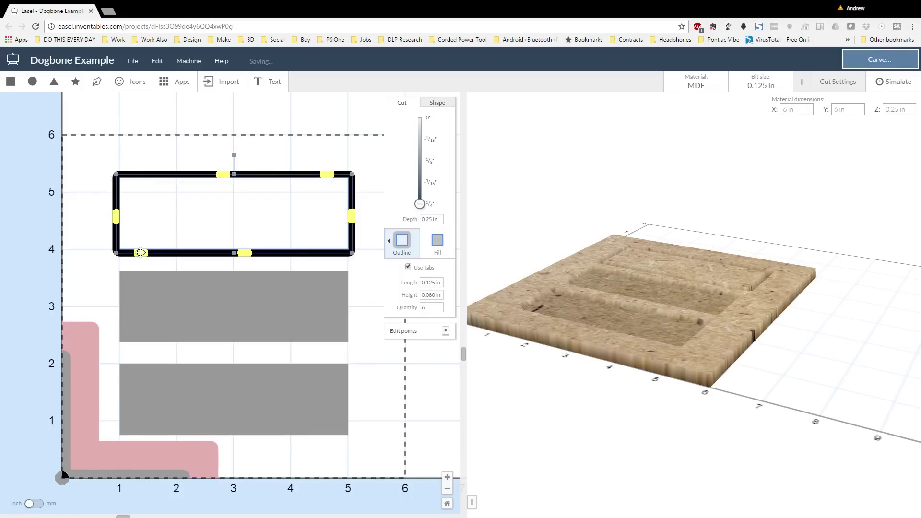
pyautogui.moveTo(140, 253); pyautogui.dragTo(146, 252)
pyautogui.moveTo(244, 250); pyautogui.dragTo(297, 253)
pyautogui.moveTo(224, 176); pyautogui.dragTo(169, 176)
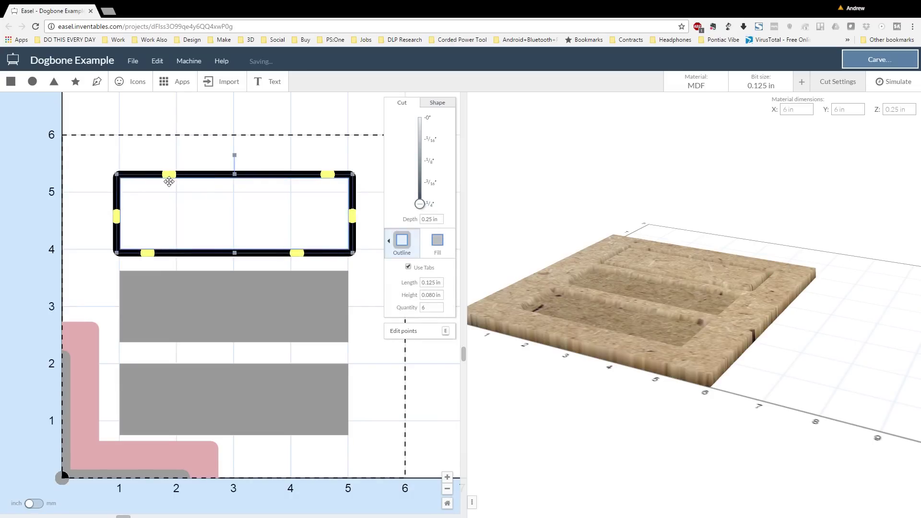
pyautogui.moveTo(328, 176); pyautogui.dragTo(291, 175)
pyautogui.moveTo(147, 252); pyautogui.dragTo(172, 251)
pyautogui.click(209, 233)
pyautogui.click(213, 233)
pyautogui.click(98, 252)
# Generate dogbone corners for the lowermost rectangle with the Dogbone Generator app and import the resulting shape.
pyautogui.click(157, 287)
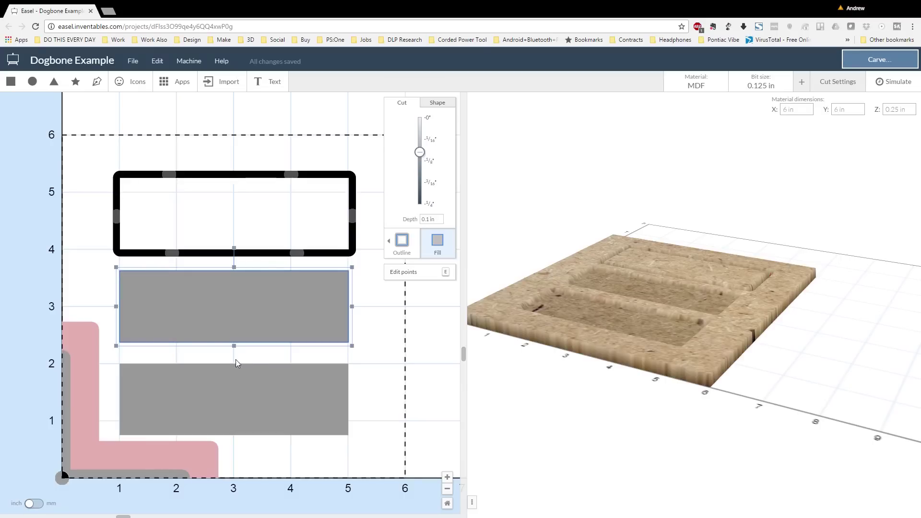
pyautogui.click(371, 352)
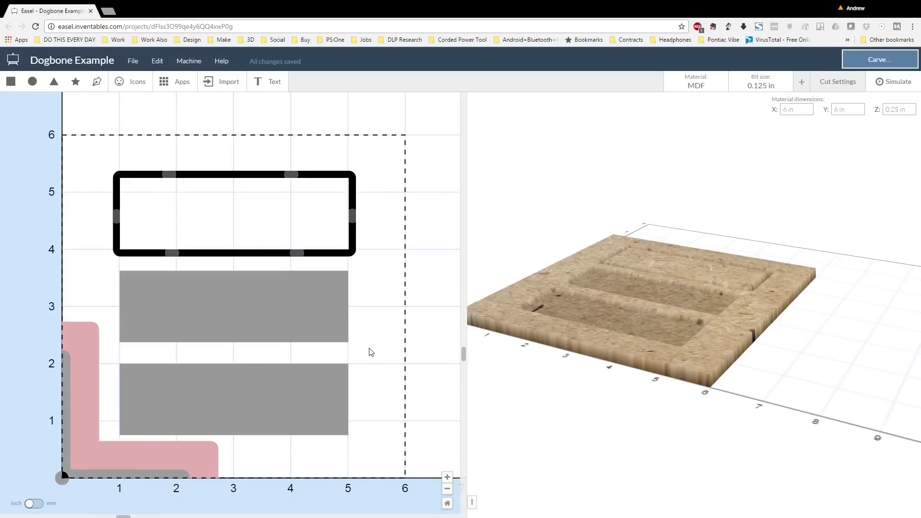
pyautogui.click(315, 403)
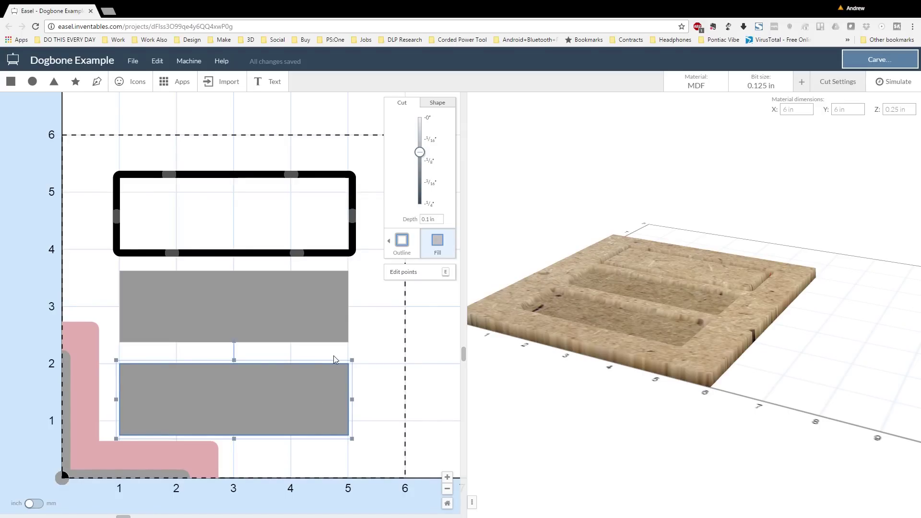
pyautogui.click(178, 82)
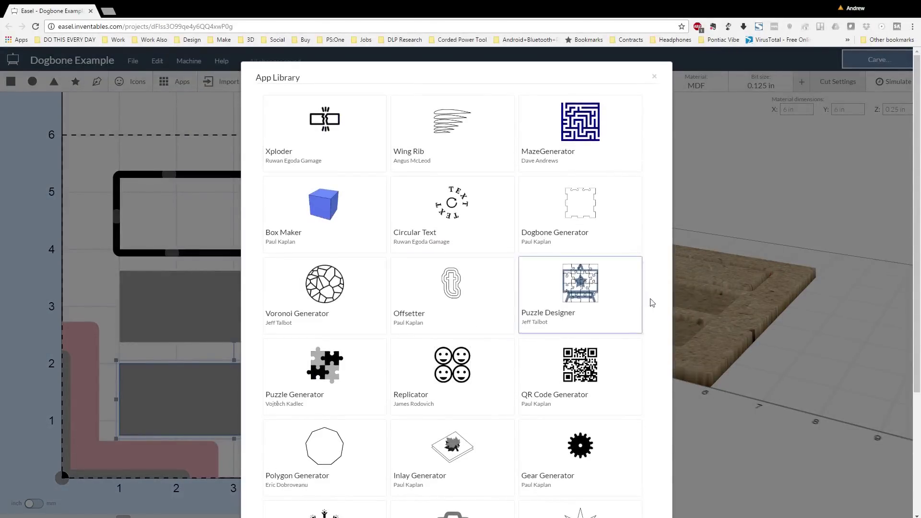
pyautogui.scroll(-3, 569, 289)
pyautogui.scroll(3, 569, 289)
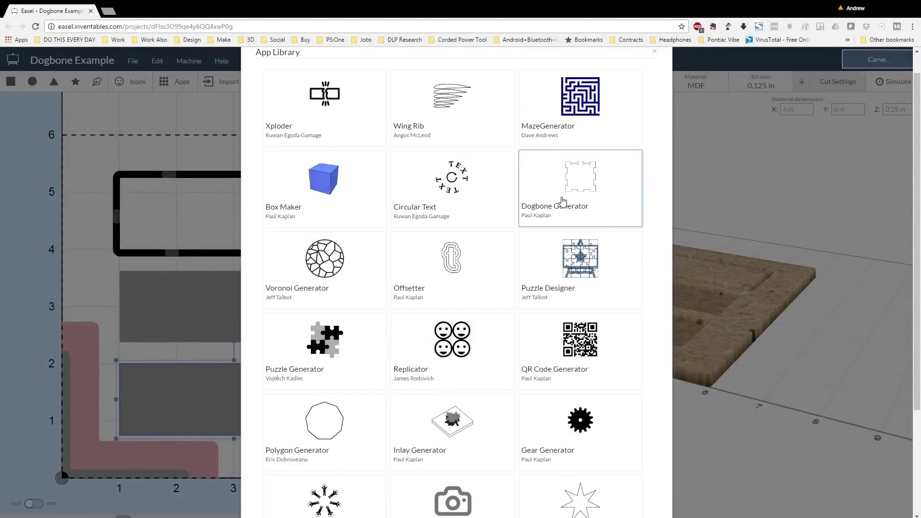
pyautogui.click(566, 199)
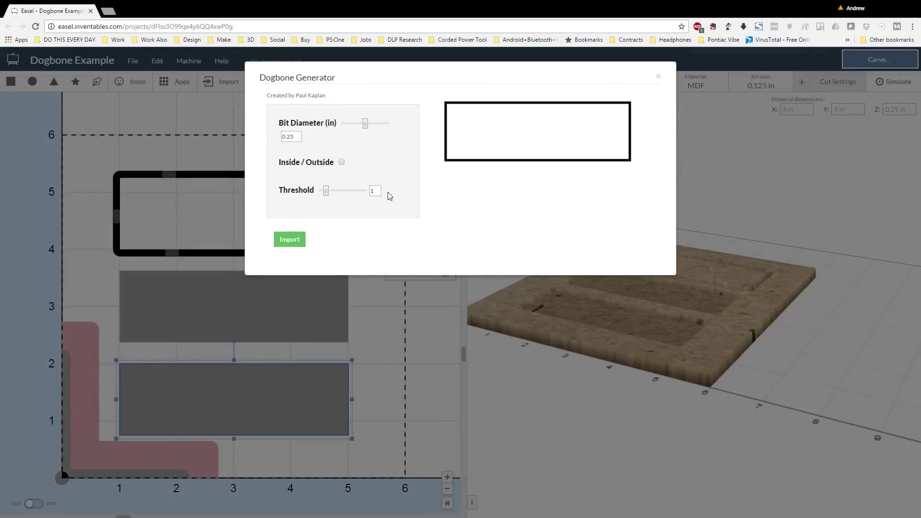
pyautogui.click(297, 136)
pyautogui.click(342, 162)
pyautogui.click(326, 191)
pyautogui.click(290, 240)
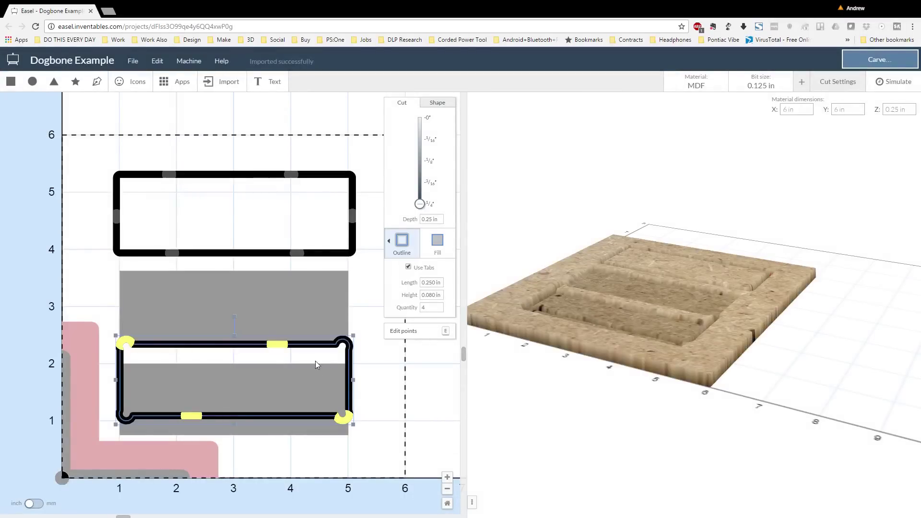
# Place the imported dogbone shape over the lowermost rectangle and make it a filled pocket about 0.097 in deep.
pyautogui.moveTo(318, 344); pyautogui.dragTo(318, 366)
pyautogui.moveTo(420, 204); pyautogui.dragTo(420, 151)
pyautogui.click(438, 241)
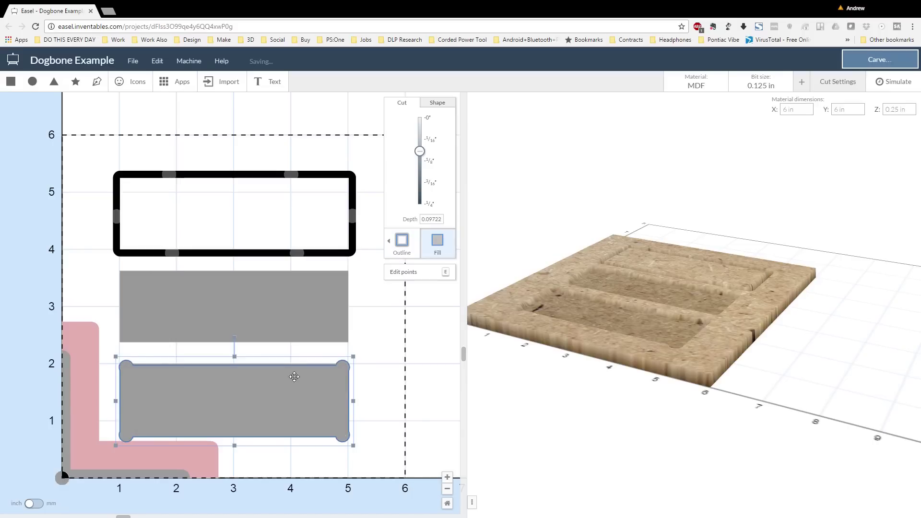
pyautogui.moveTo(312, 408); pyautogui.dragTo(325, 411)
pyautogui.click(379, 413)
# Nudge the dogbone shape upward so it straddles the middle and lowermost rectangles, uncovering the original rectangle's lower part.
pyautogui.click(308, 412)
pyautogui.press('Up')
pyautogui.press('Up')
pyautogui.press('Up')
pyautogui.press('Up')
pyautogui.press('Up')
pyautogui.press('Up')
pyautogui.press('Up')
pyautogui.press('Up')
pyautogui.press('Up')
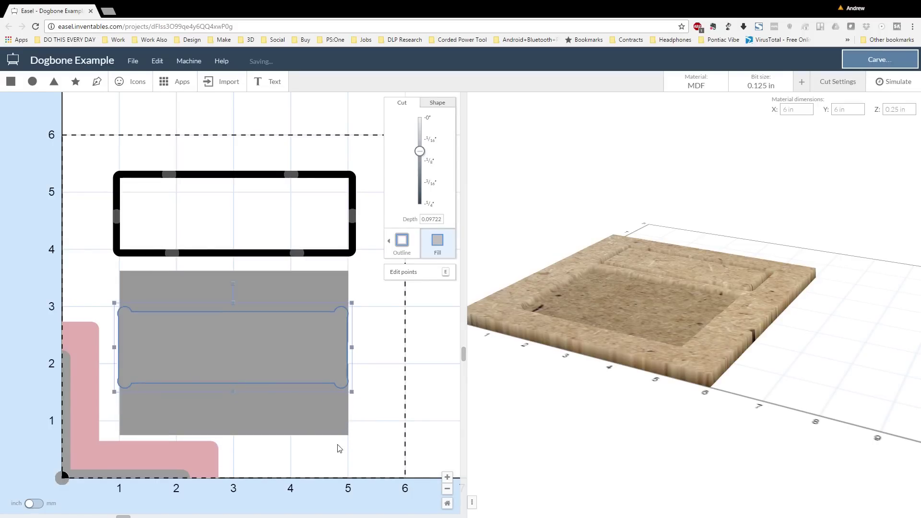
# Match the dogbone shape's center X to the lowermost rectangle's center by setting it to 3.007 in.
pyautogui.click(303, 368)
pyautogui.click(439, 104)
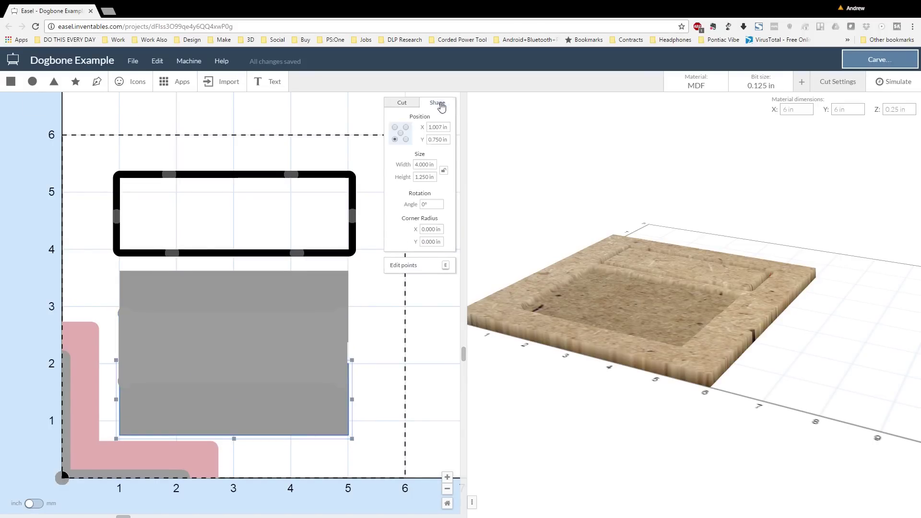
pyautogui.click(434, 128)
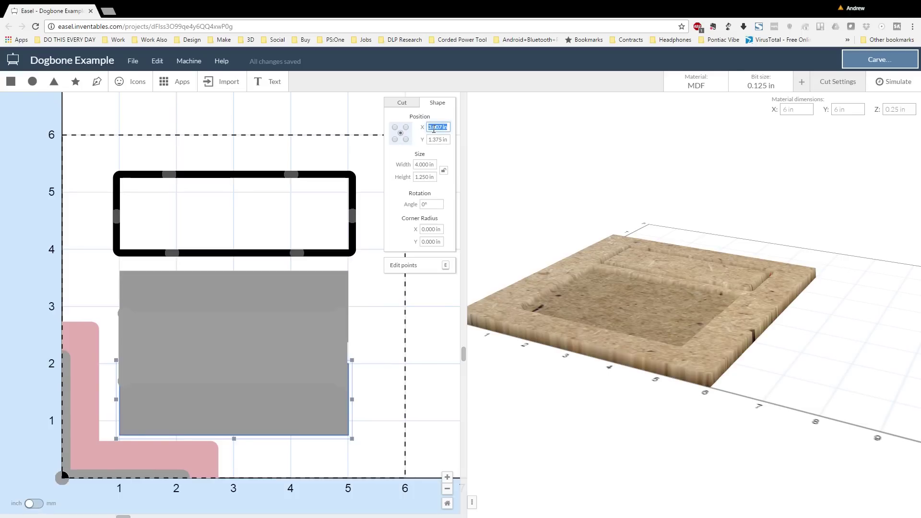
pyautogui.click(283, 329)
pyautogui.click(435, 127)
pyautogui.write('3.007')
pyautogui.press('Return')
# Match the dogbone shape's center Y to the lowermost rectangle's center by setting it to 1.367 in.
pyautogui.click(300, 405)
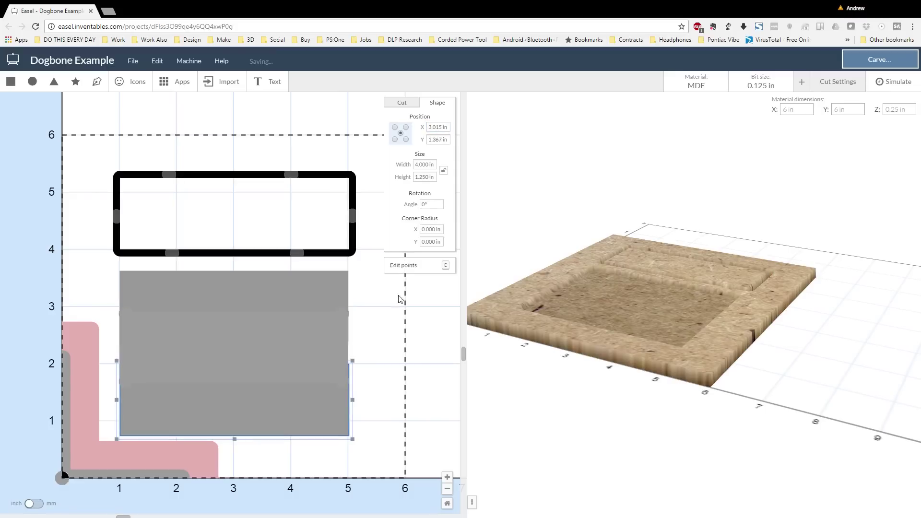
pyautogui.click(437, 138)
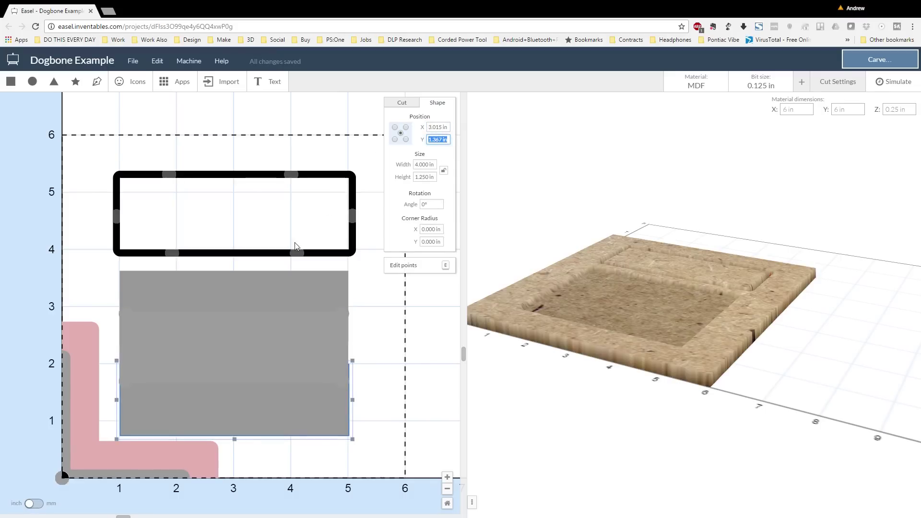
pyautogui.click(268, 337)
pyautogui.click(438, 140)
pyautogui.write('1.367')
pyautogui.press('Return')
pyautogui.click(388, 363)
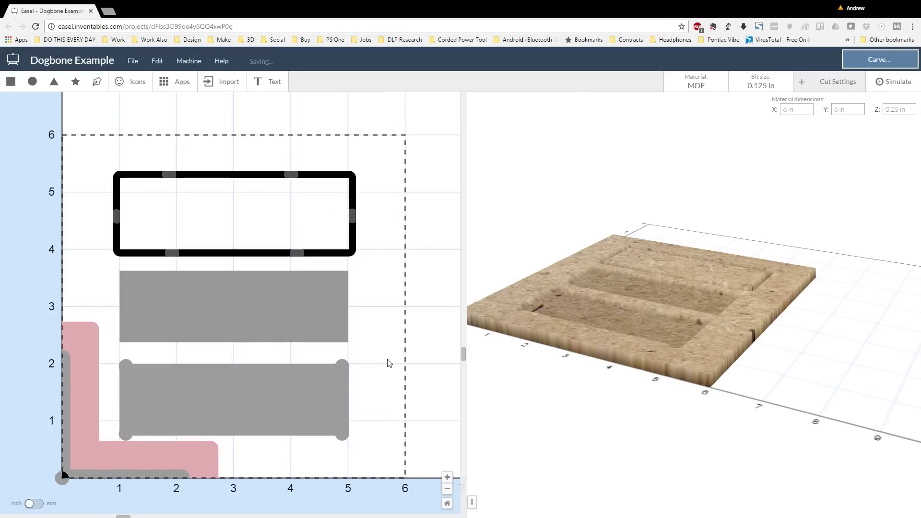
pyautogui.click(304, 399)
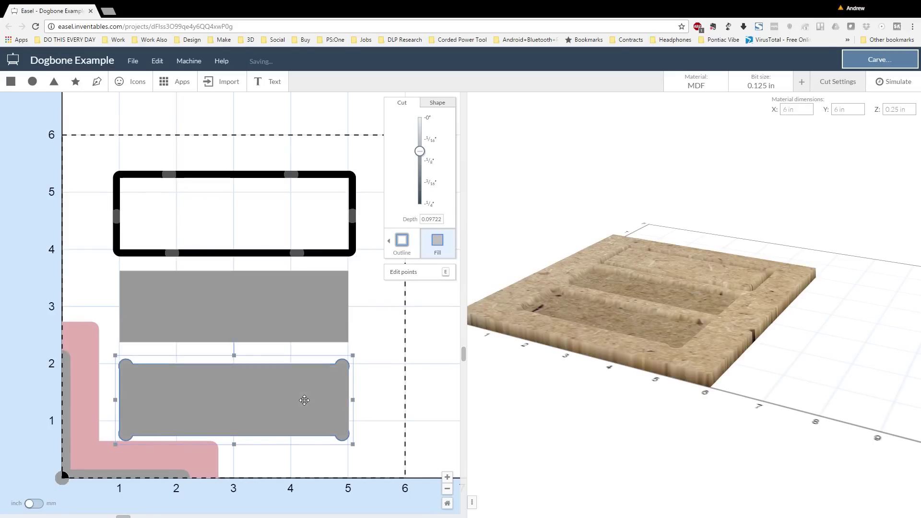
pyautogui.press('Escape')
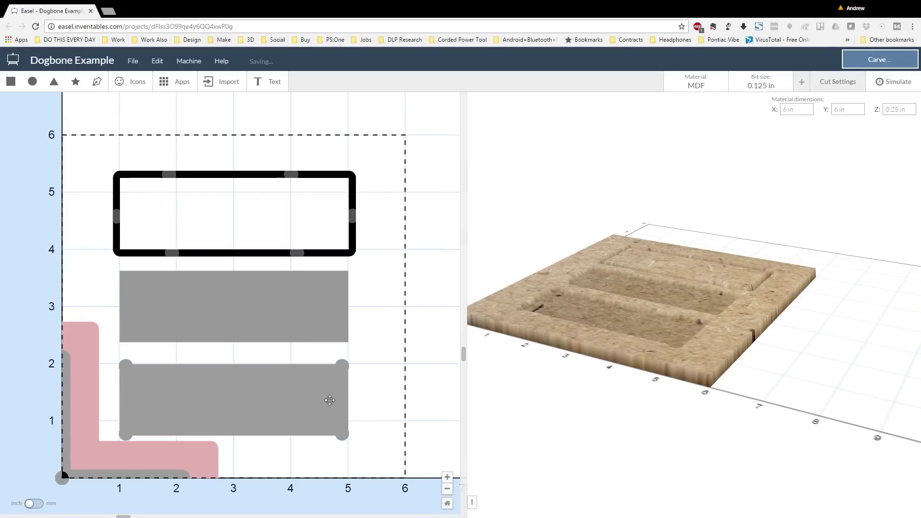
pyautogui.click(309, 398)
pyautogui.click(403, 396)
# Add a text object in the Blanch font and place it inside the uppermost outlined rectangle.
pyautogui.moveTo(592, 246); pyautogui.dragTo(644, 394)
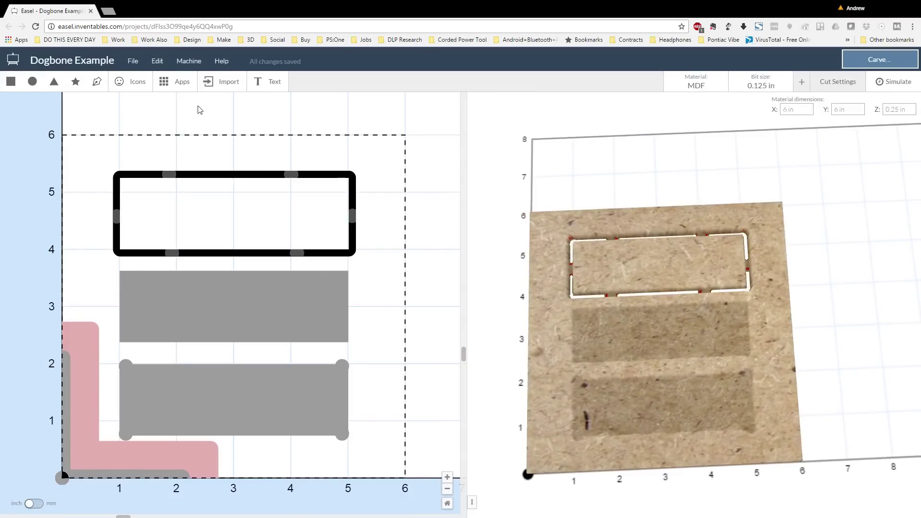
pyautogui.click(265, 82)
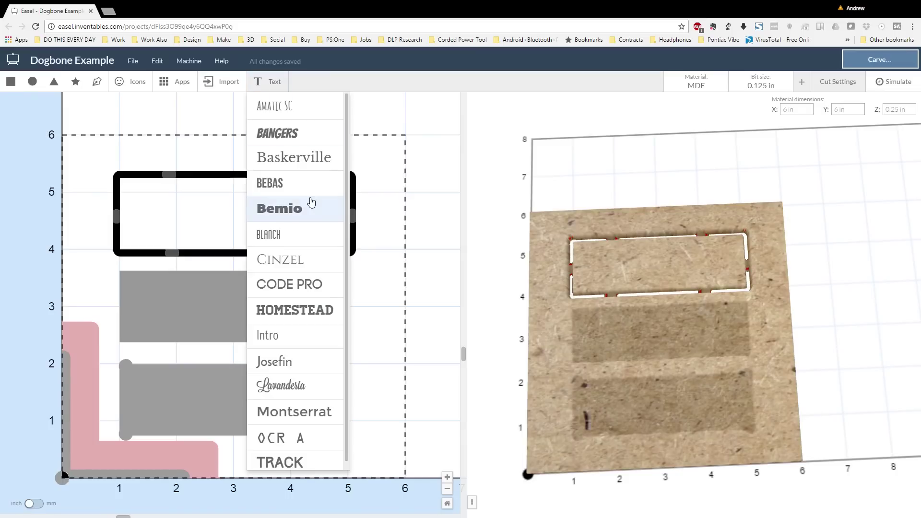
pyautogui.click(294, 233)
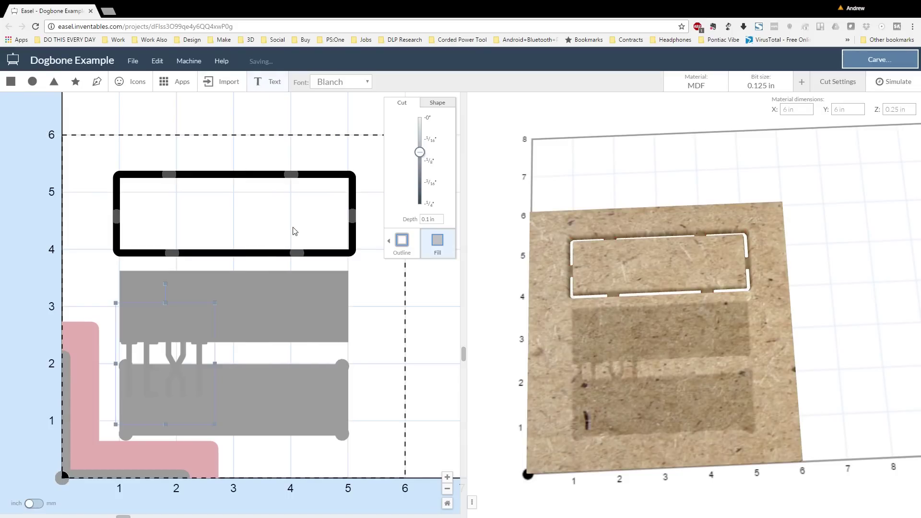
pyautogui.moveTo(181, 355); pyautogui.dragTo(245, 203)
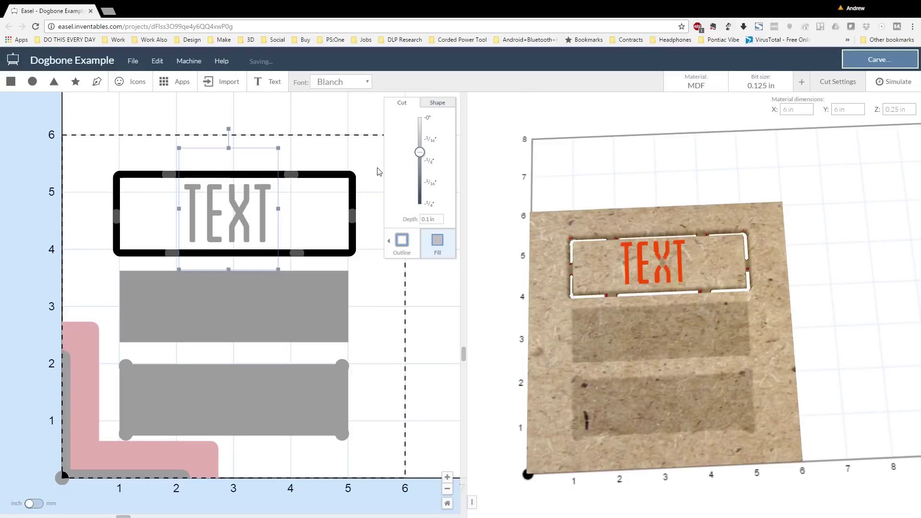
# Try the 1/16 in 2FL Fish Tail bit and switch back to a 1/8 in bit, the 2FL Straight.
pyautogui.click(761, 83)
pyautogui.click(636, 169)
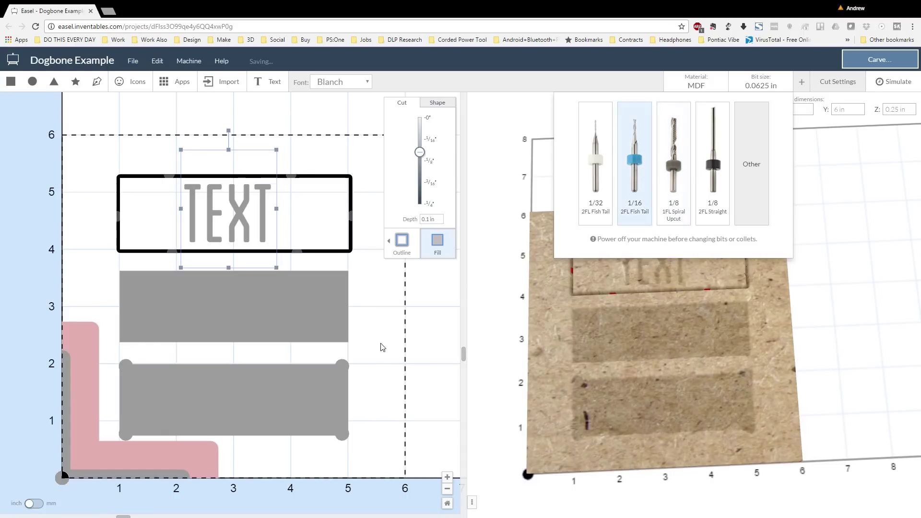
pyautogui.click(708, 203)
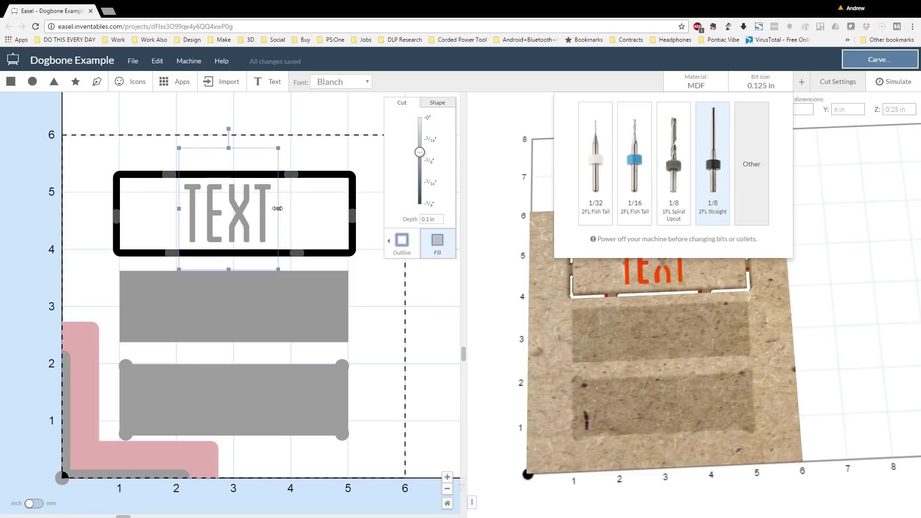
# Stretch the text wider toward the uppermost rectangle's far end and change its font to Track.
pyautogui.moveTo(276, 209); pyautogui.dragTo(340, 211)
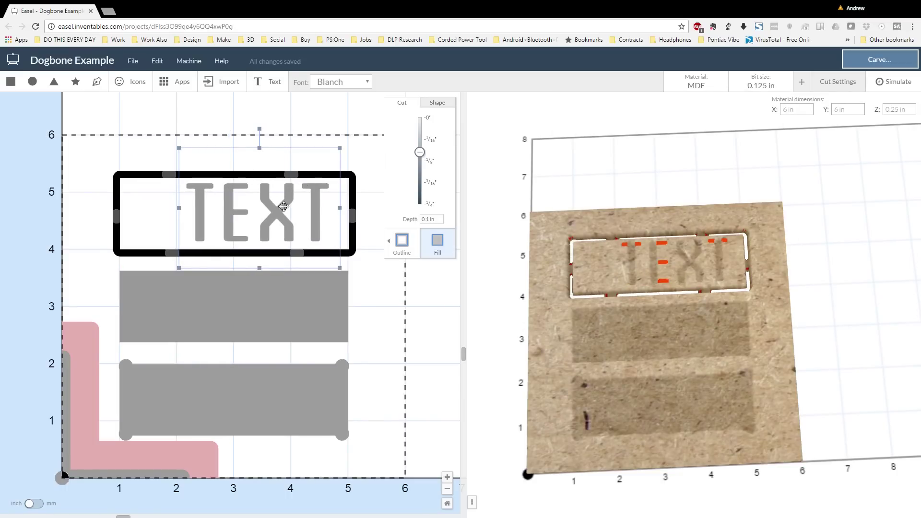
pyautogui.click(342, 111)
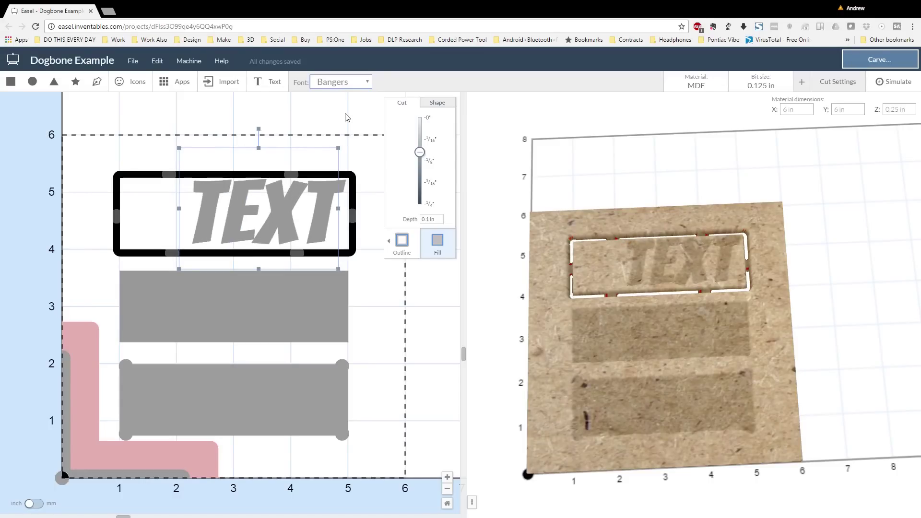
pyautogui.click(348, 117)
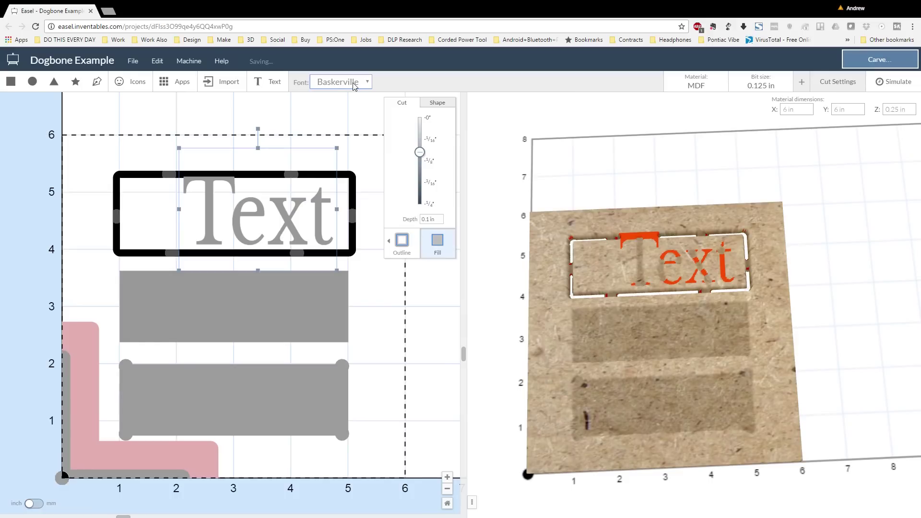
pyautogui.click(265, 84)
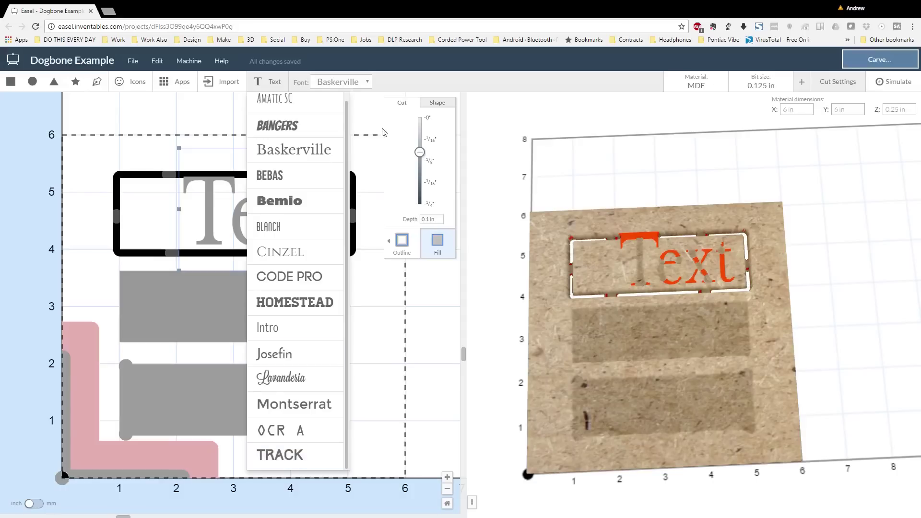
pyautogui.click(364, 86)
pyautogui.press('t')
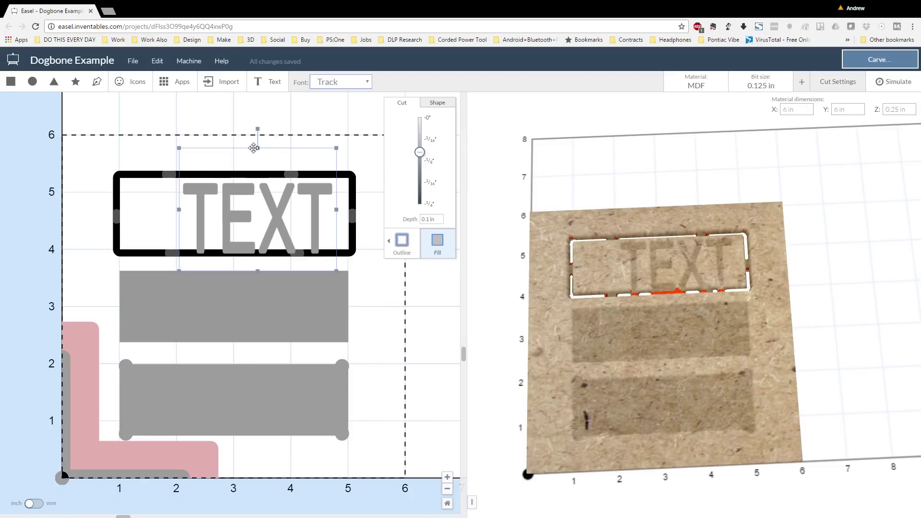
# Fit the text inside the uppermost rectangle's outline and replace its wording with DOG.
pyautogui.moveTo(258, 148); pyautogui.dragTo(257, 163)
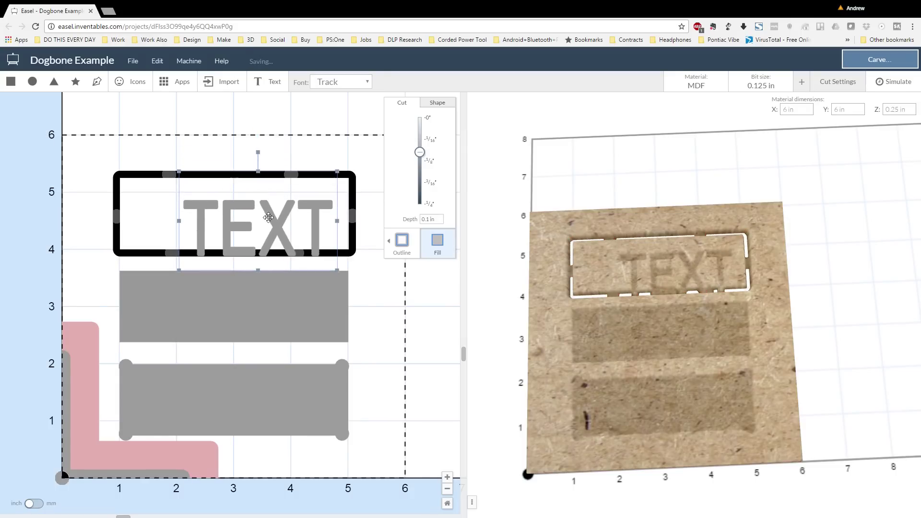
pyautogui.moveTo(269, 207); pyautogui.dragTo(254, 206)
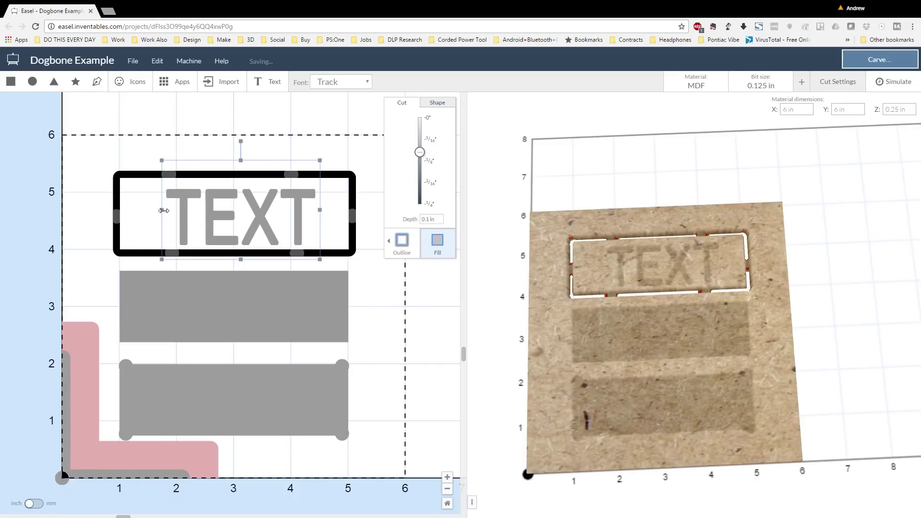
pyautogui.doubleClick(212, 208)
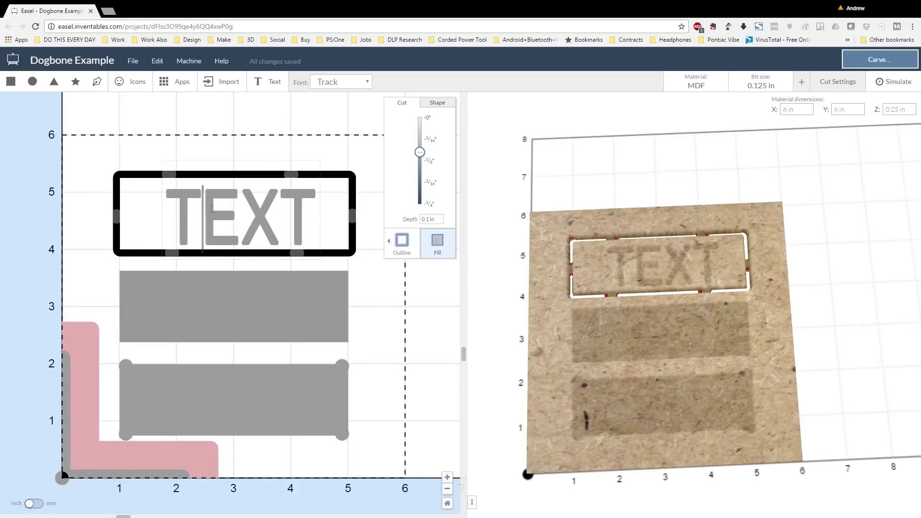
pyautogui.doubleClick(213, 207)
pyautogui.write('DOG')
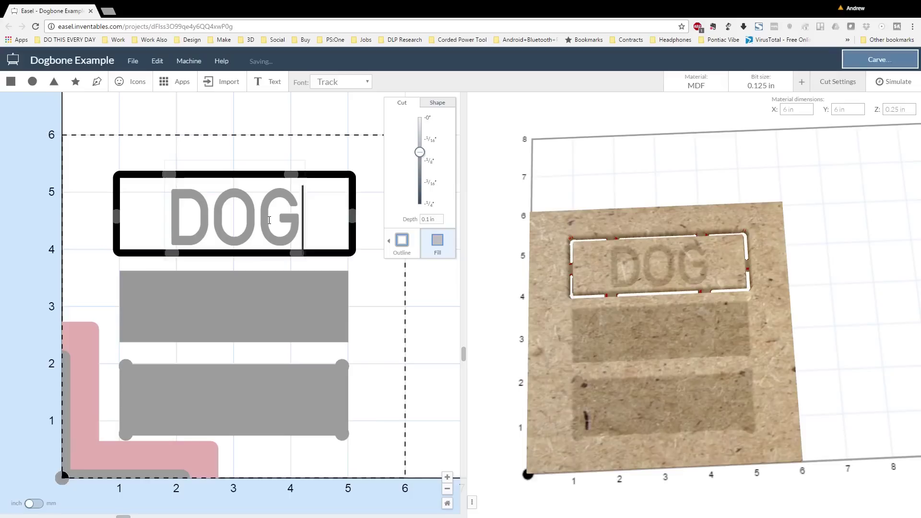
pyautogui.scroll(4, 336, 316)
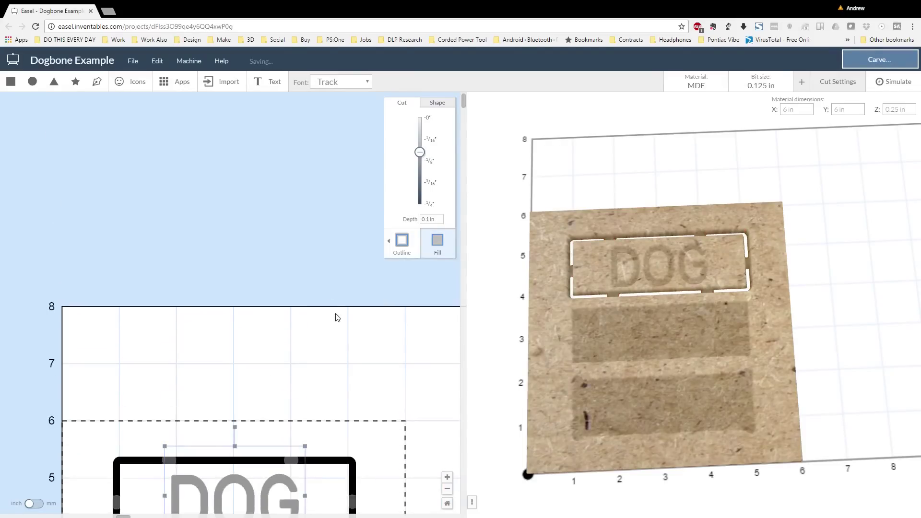
# Duplicate the DOG text, place the copy inside the dogbone pocket and set its cut depth to 0.1375 in.
pyautogui.hotkey('ctrl', 'd')
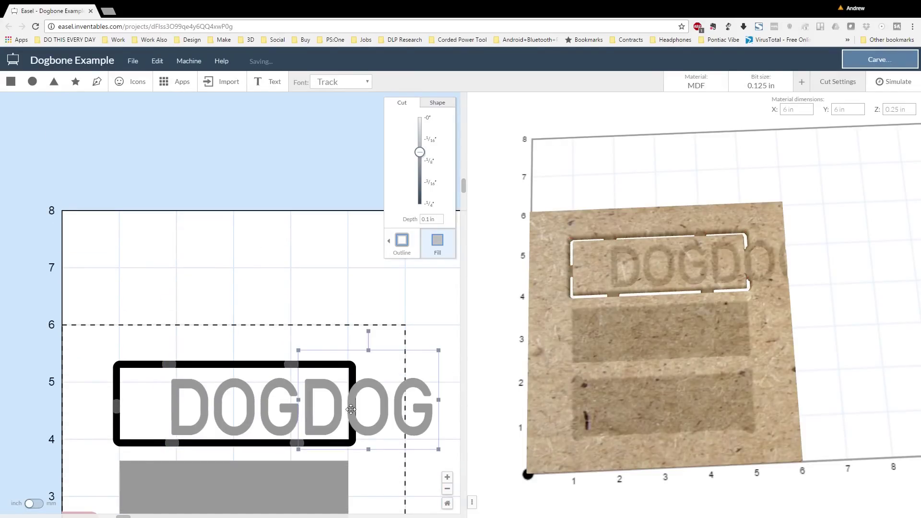
pyautogui.moveTo(352, 409); pyautogui.dragTo(320, 429)
pyautogui.scroll(-6, 320, 428)
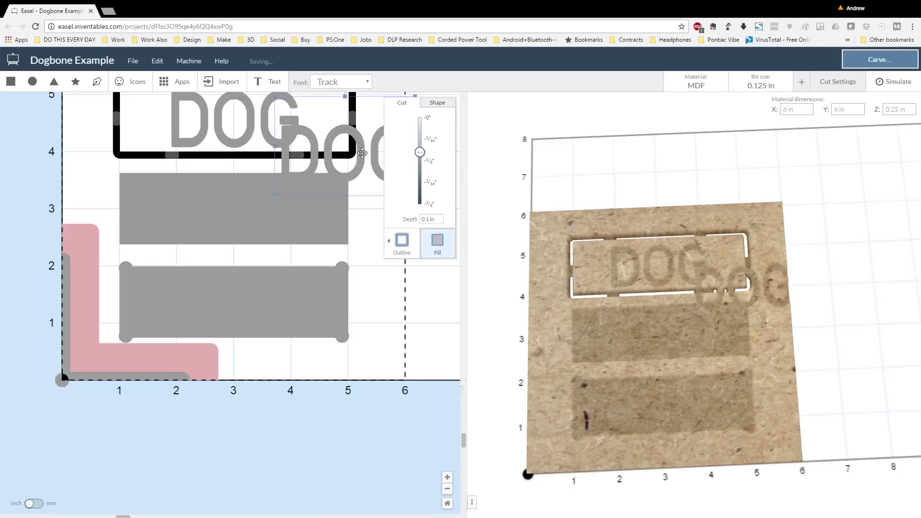
pyautogui.moveTo(364, 157); pyautogui.dragTo(257, 305)
pyautogui.moveTo(419, 153); pyautogui.dragTo(420, 163)
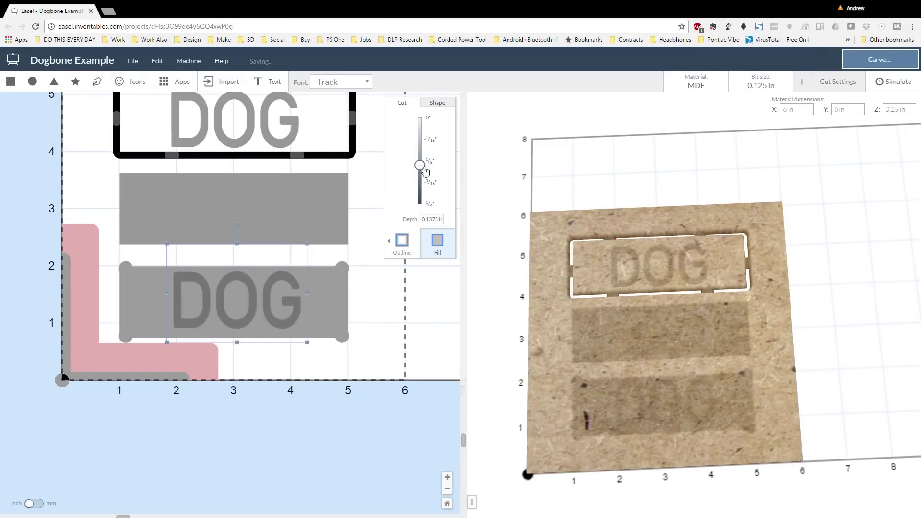
pyautogui.click(394, 296)
# Check the recommended depth per pass, and set the cut depth of both the plain and dogbone pockets to 0.09 in.
pyautogui.click(330, 326)
pyautogui.keyDown('shift'); pyautogui.click(322, 220); pyautogui.keyUp('shift')
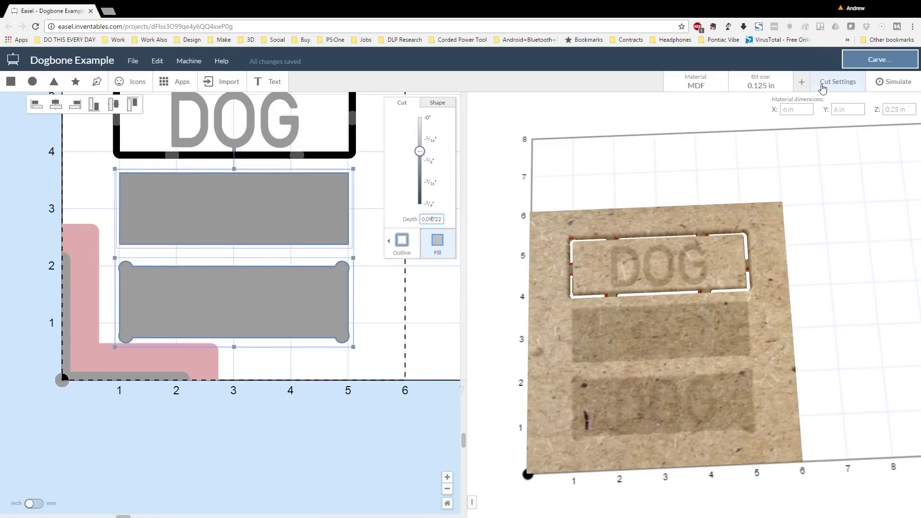
pyautogui.click(822, 87)
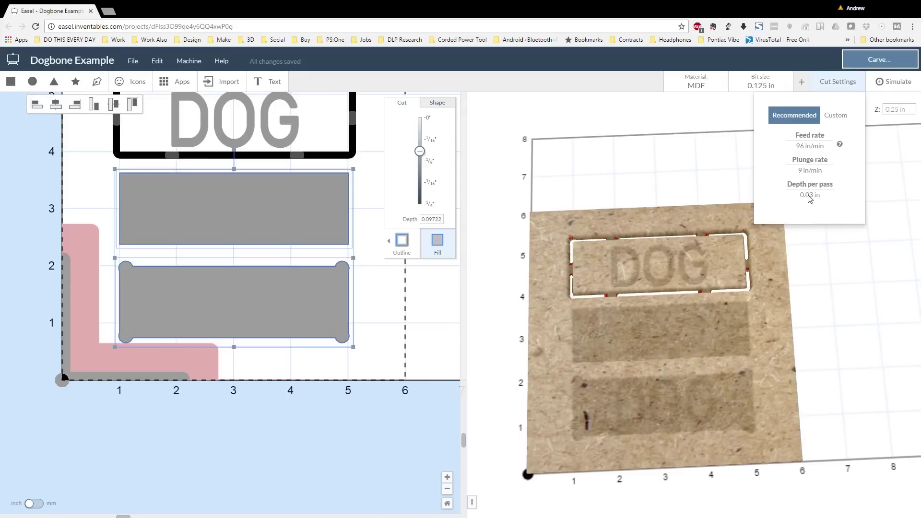
pyautogui.click(431, 219)
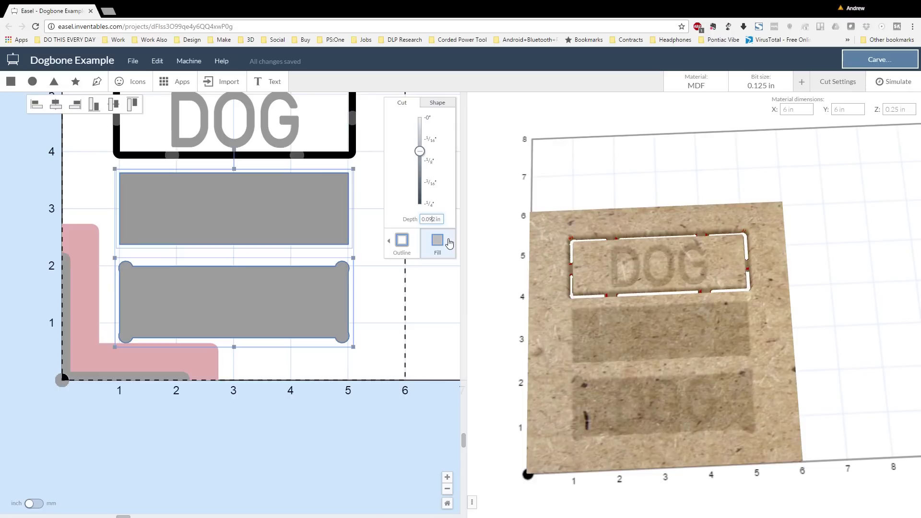
pyautogui.press('Return')
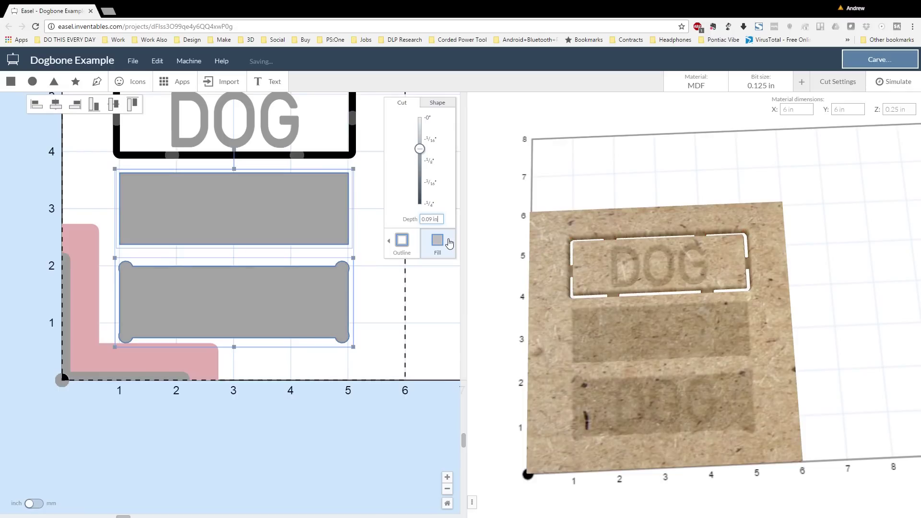
pyautogui.click(398, 345)
# Try a cut depth of 0.12 in for the DOG text inside the dogbone pocket.
pyautogui.click(251, 288)
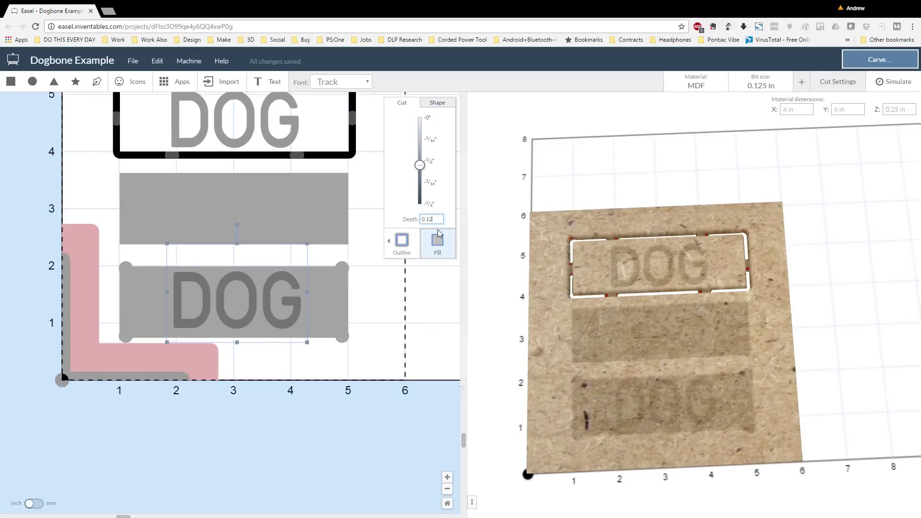
pyautogui.press('Return')
pyautogui.click(423, 353)
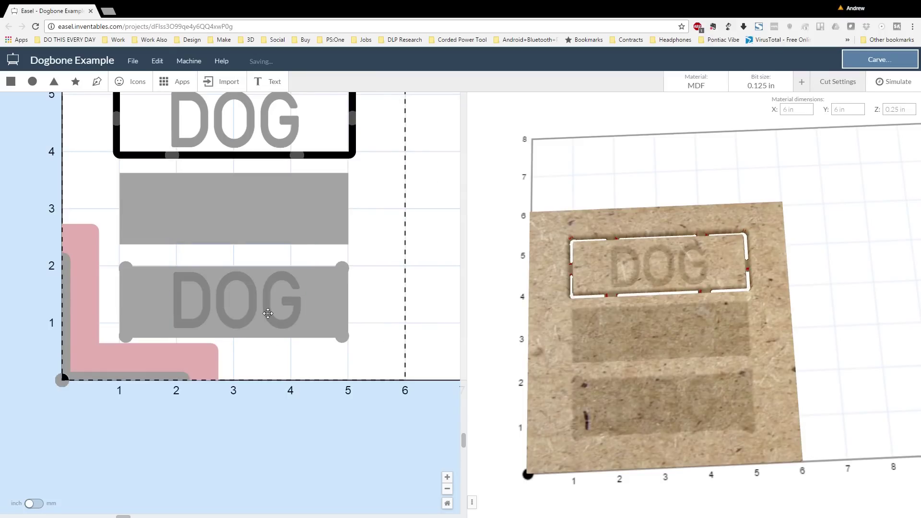
# Set the cut depth of both DOG texts, in the dogbone pocket and in the outlined plug, to 0.15 in.
pyautogui.click(268, 313)
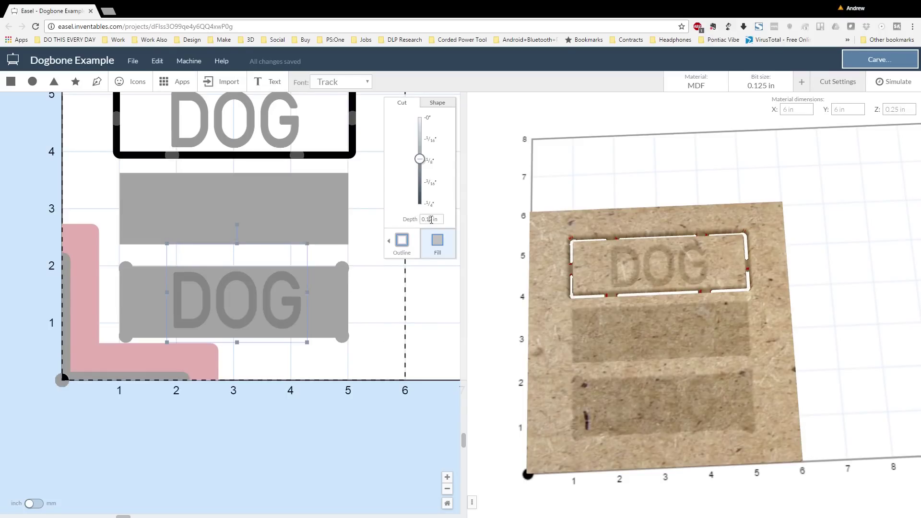
pyautogui.press('BackSpace')
pyautogui.write('5')
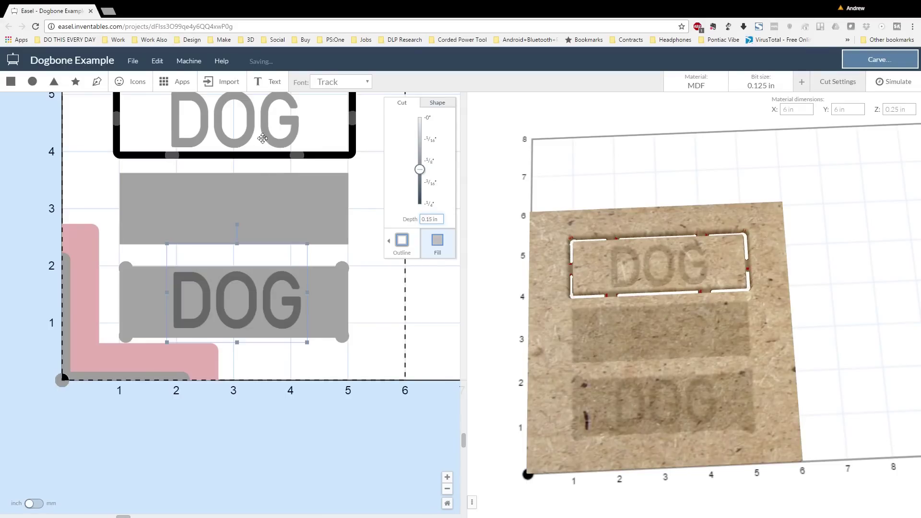
pyautogui.click(264, 137)
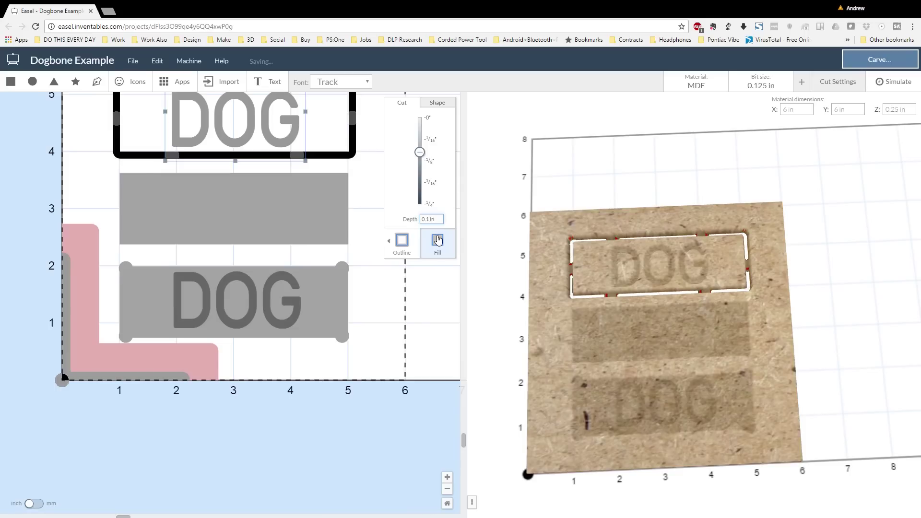
pyautogui.write('5')
pyautogui.click(403, 324)
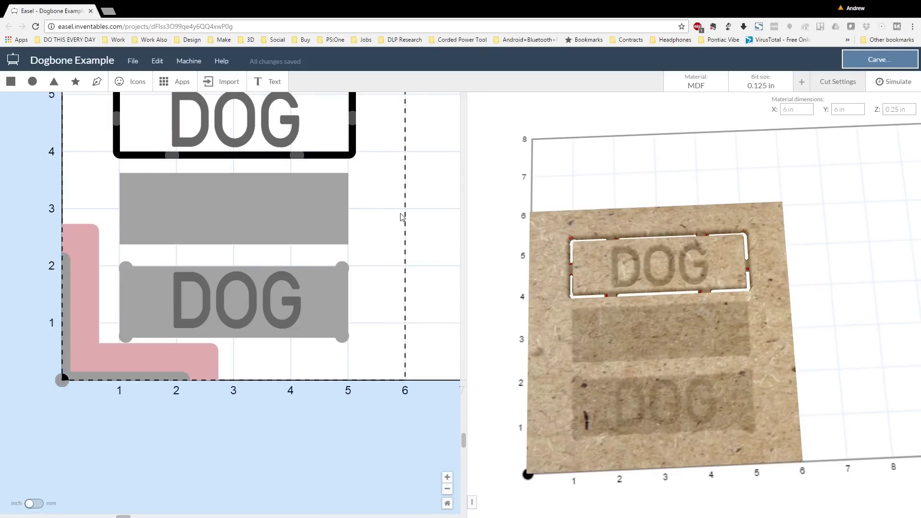
# Replace the wording of the text in the dogbone pocket with BONE and move it to the middle of the pocket.
pyautogui.scroll(1, 402, 216)
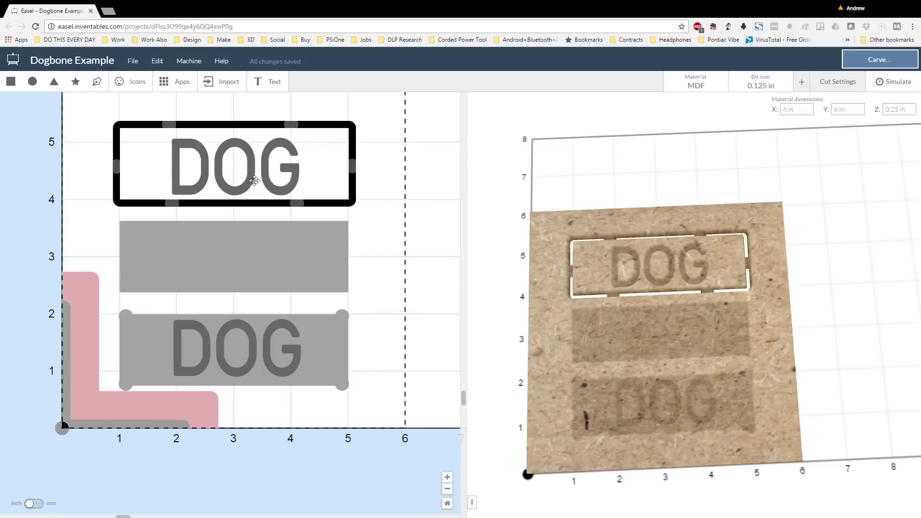
pyautogui.click(294, 327)
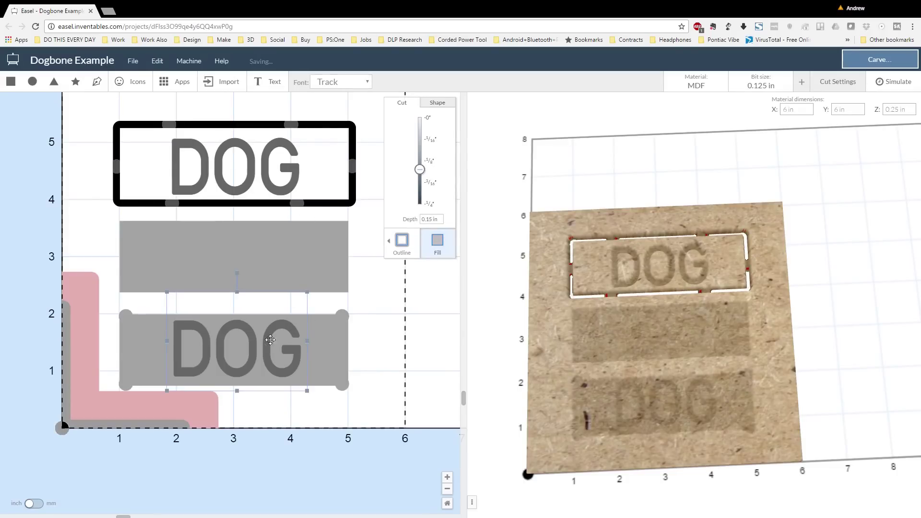
pyautogui.press('BackSpace')
pyautogui.press('BackSpace')
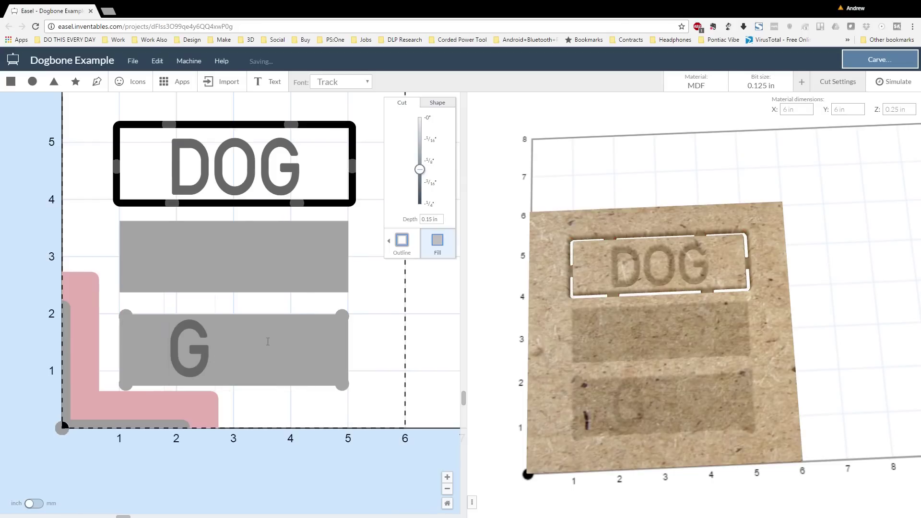
pyautogui.press('Delete')
pyautogui.write('BONE')
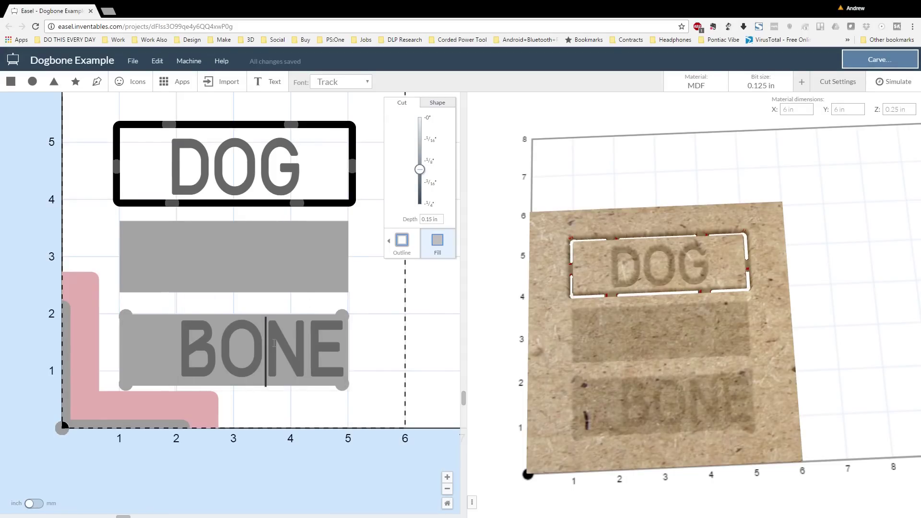
pyautogui.click(99, 165)
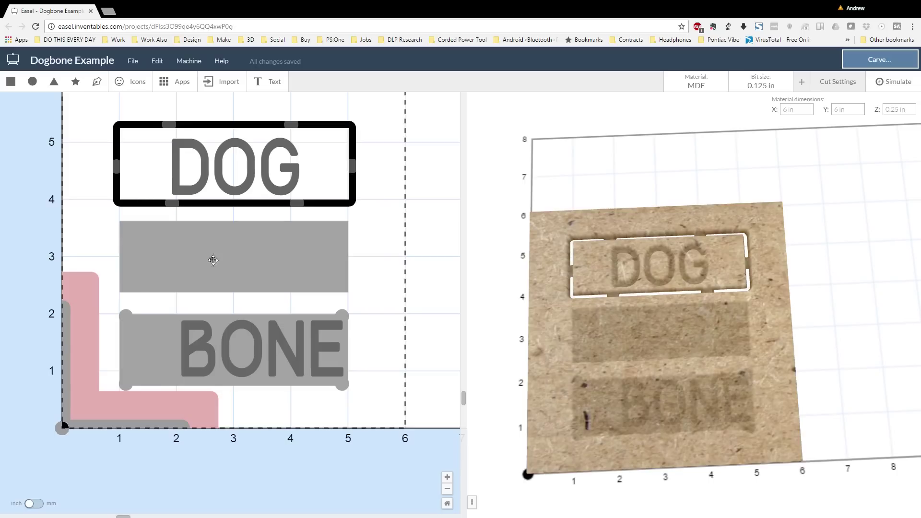
pyautogui.click(284, 340)
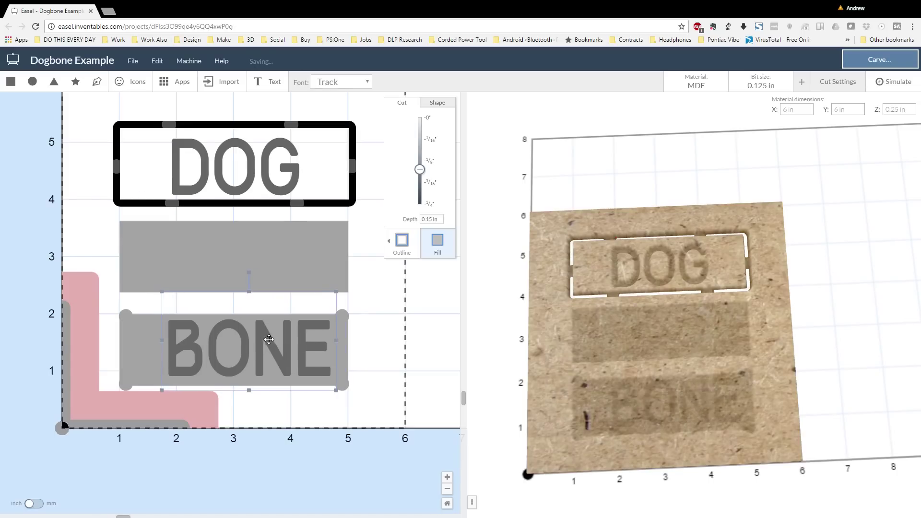
pyautogui.click(367, 344)
# Align the horizontal centers of the plug, both pockets and their texts, and enter X 3 in and Y 3 in as the selection's center position.
pyautogui.moveTo(309, 411); pyautogui.dragTo(223, 110)
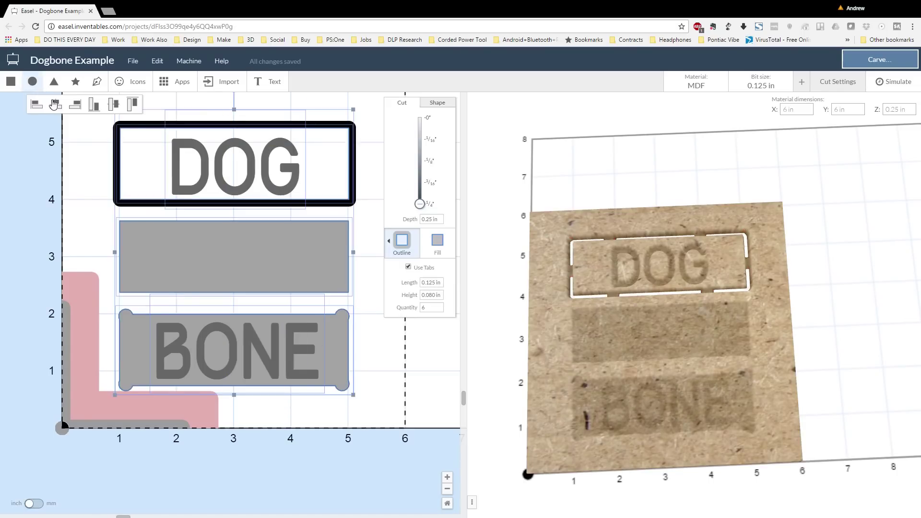
pyautogui.click(55, 104)
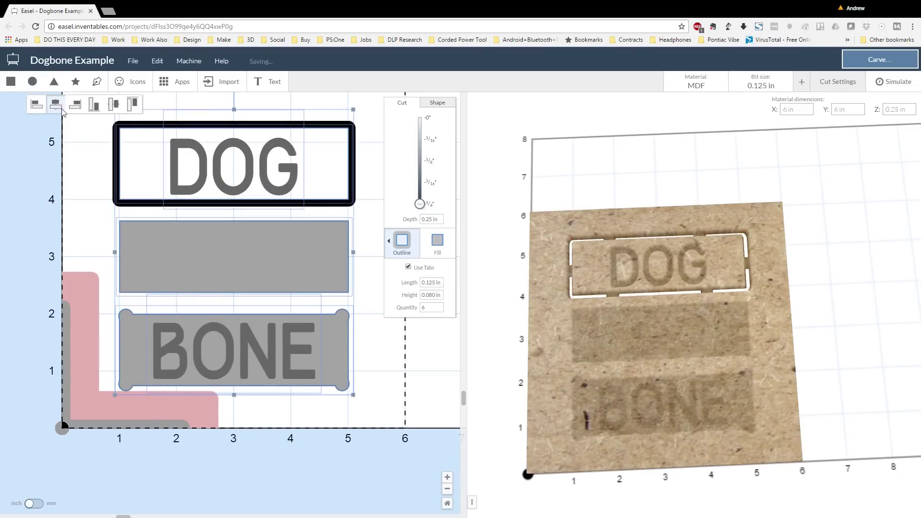
pyautogui.click(436, 104)
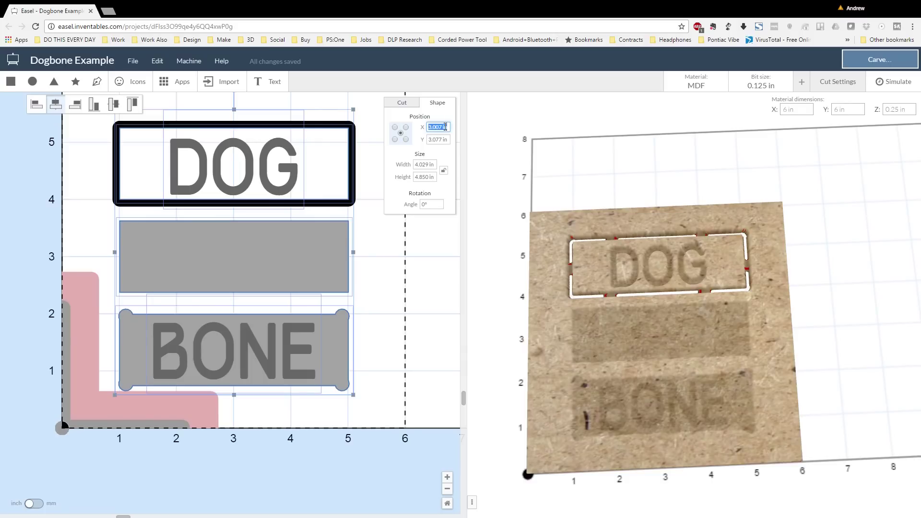
pyautogui.press('Return')
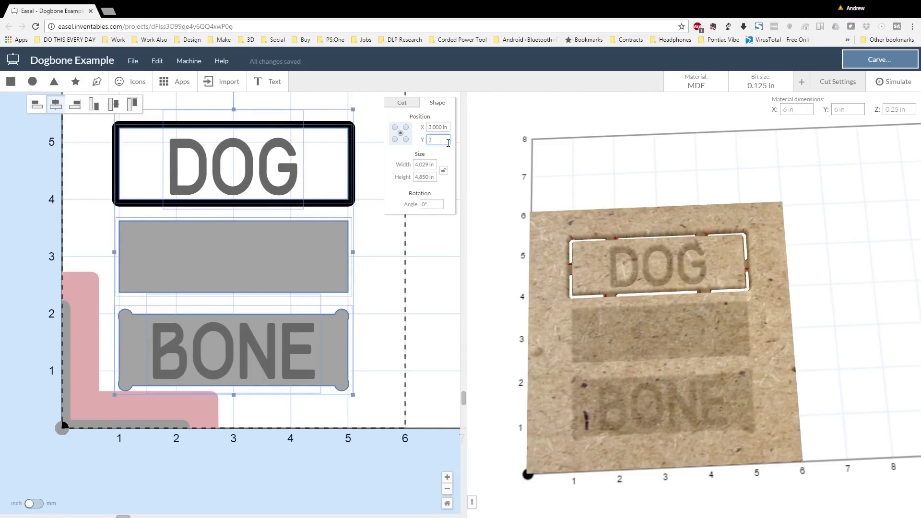
pyautogui.write('3')
pyautogui.click(421, 283)
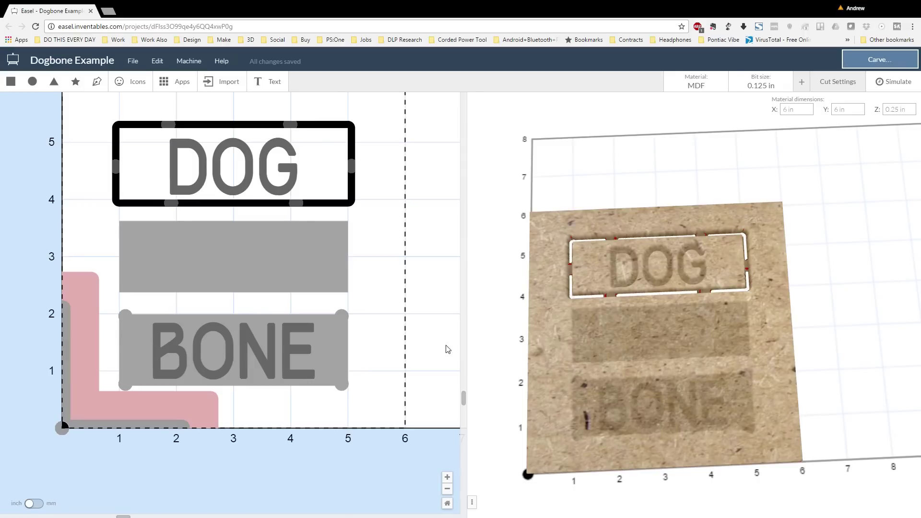
# Simulate the toolpaths for the whole design and dismiss the resulting message.
pyautogui.scroll(6, 412, 340)
pyautogui.scroll(-4, 447, 348)
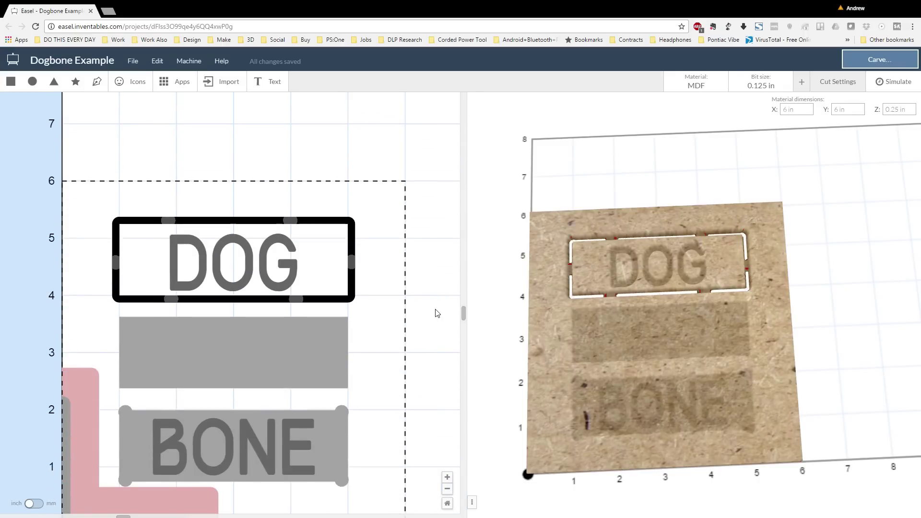
pyautogui.scroll(-1, 437, 314)
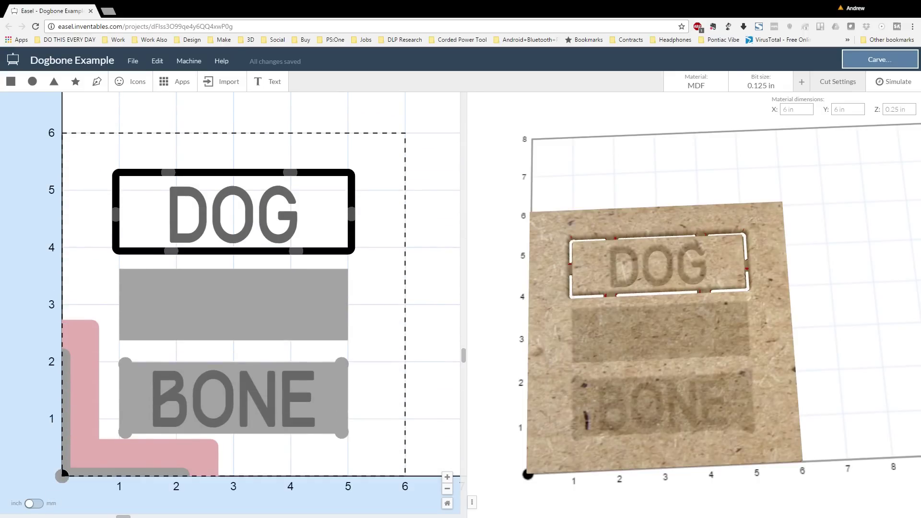
pyautogui.click(898, 85)
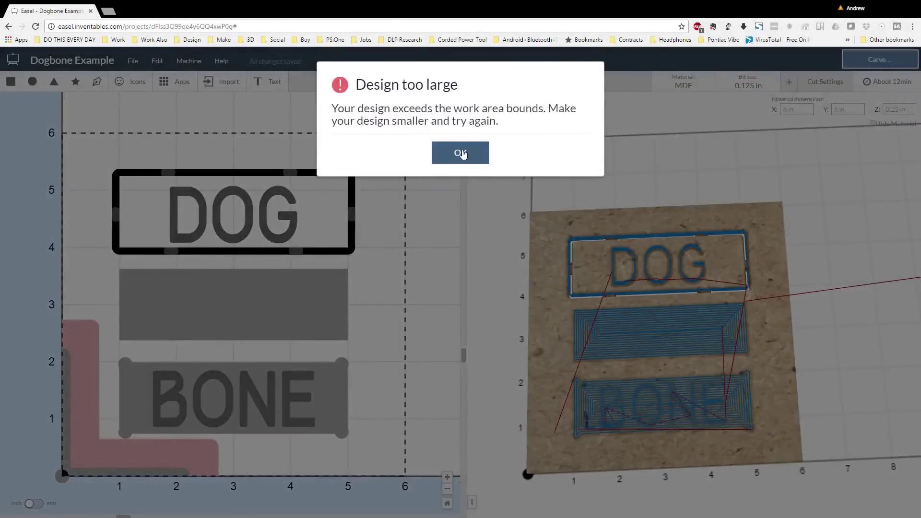
pyautogui.click(460, 153)
# Delete the stray filled rectangle lying outside the work area.
pyautogui.scroll(-2, 413, 188)
pyautogui.scroll(3, 423, 202)
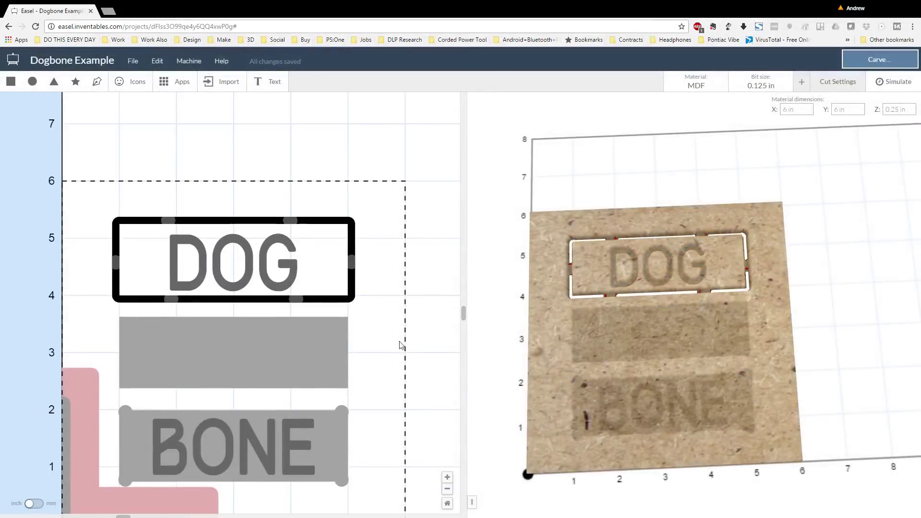
pyautogui.click(447, 488)
pyautogui.click(447, 488)
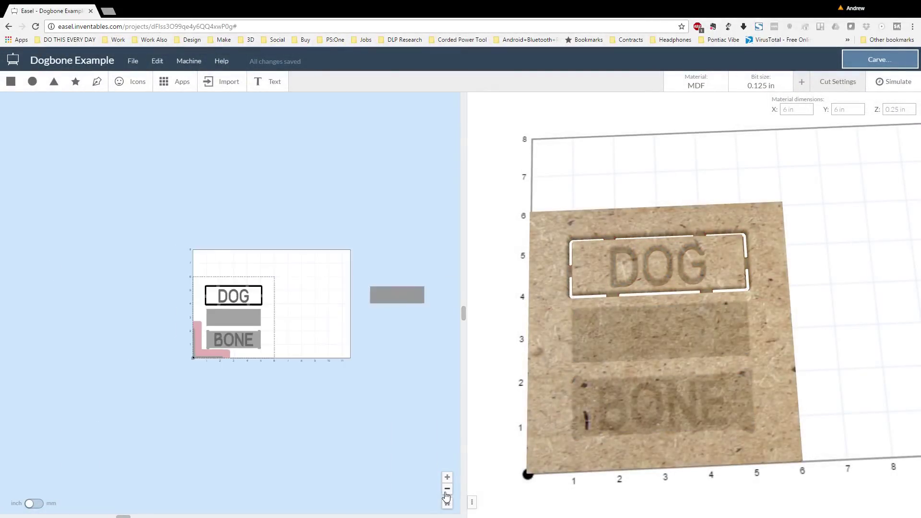
pyautogui.moveTo(309, 243); pyautogui.dragTo(387, 336)
pyautogui.press('Delete')
pyautogui.click(447, 477)
pyautogui.click(447, 477)
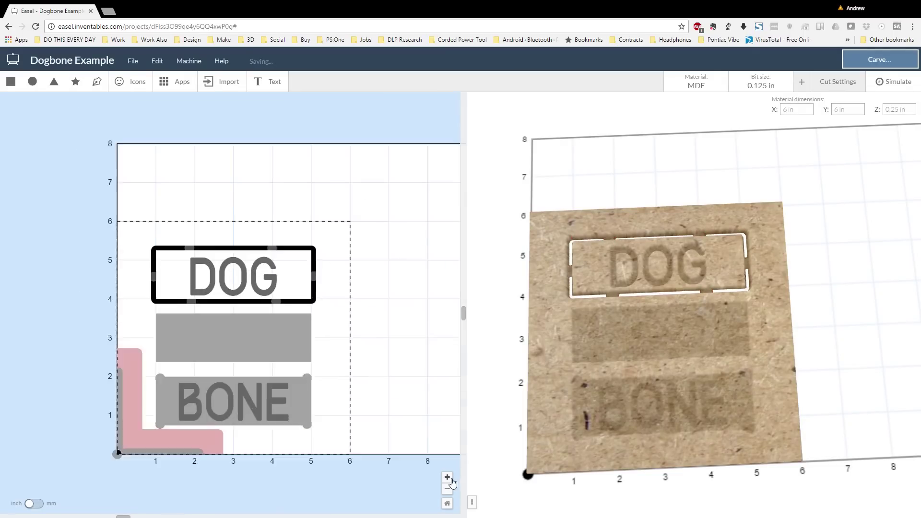
pyautogui.click(447, 477)
# Simulate the toolpaths again and inspect the carved pieces up close in the 3D preview.
pyautogui.click(893, 82)
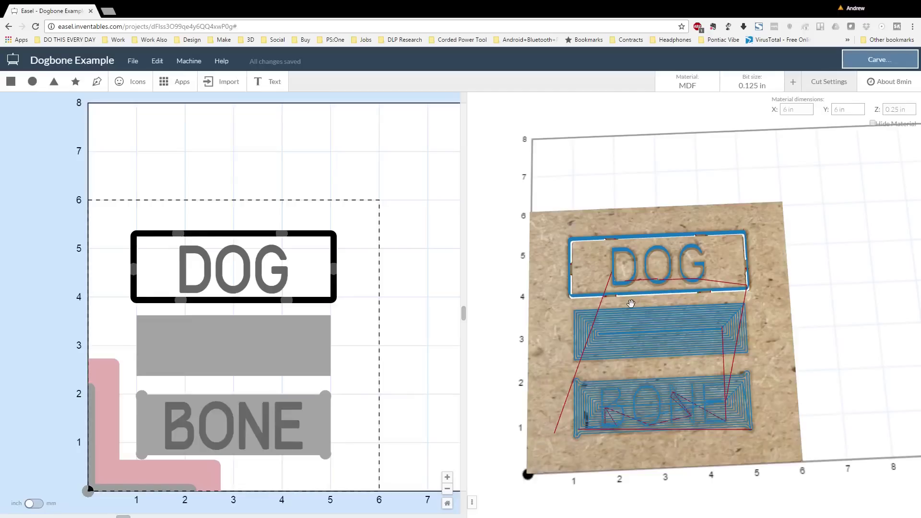
pyautogui.scroll(5, 631, 343)
pyautogui.moveTo(643, 327); pyautogui.dragTo(778, 216)
# Confirm 0.200 in thick MDF in the carving setup, complete the remaining setup stages with the 0.0625 in bit, and start the carve.
pyautogui.click(885, 60)
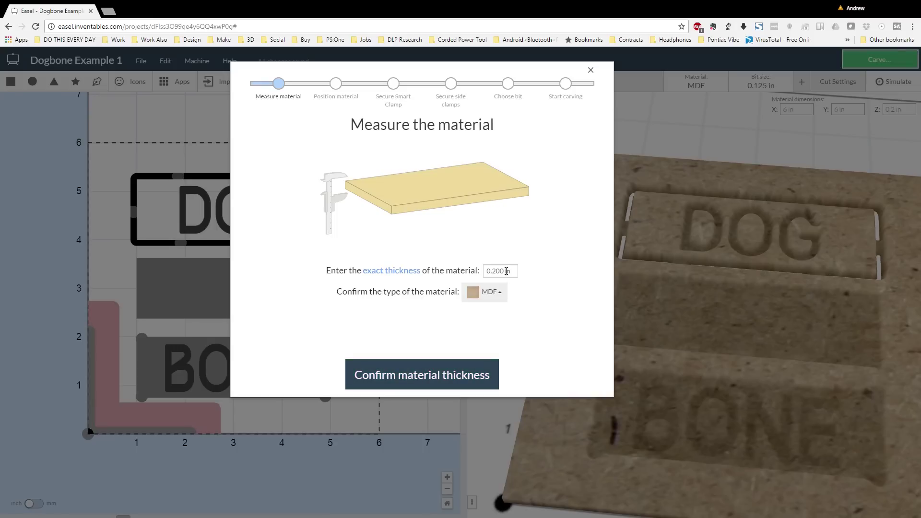
pyautogui.click(448, 383)
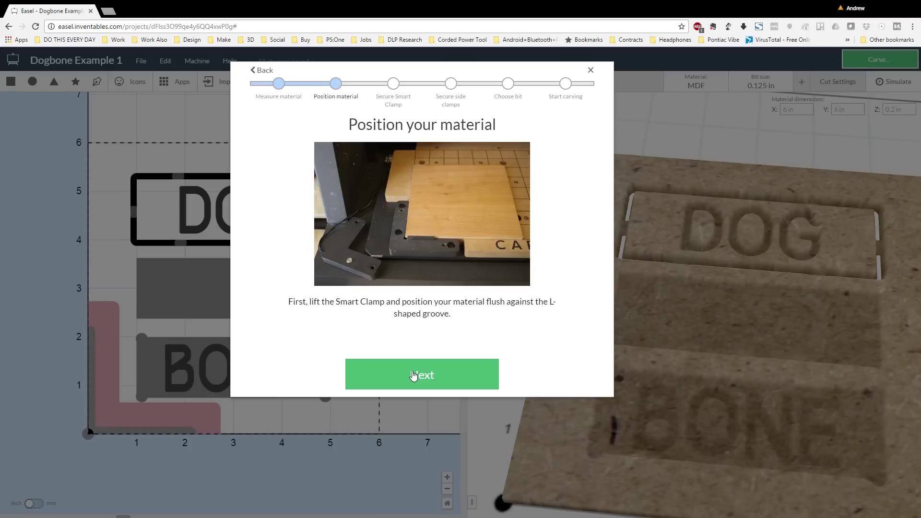
pyautogui.click(413, 375)
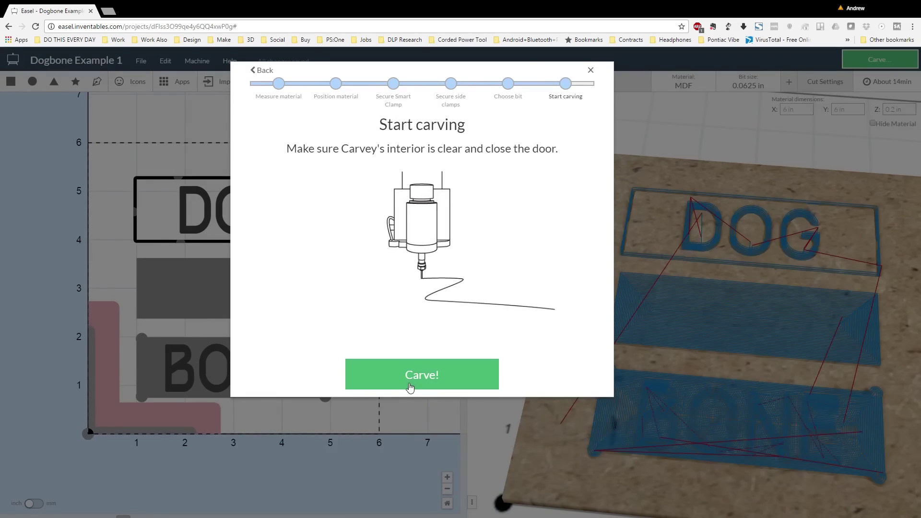
pyautogui.click(410, 386)
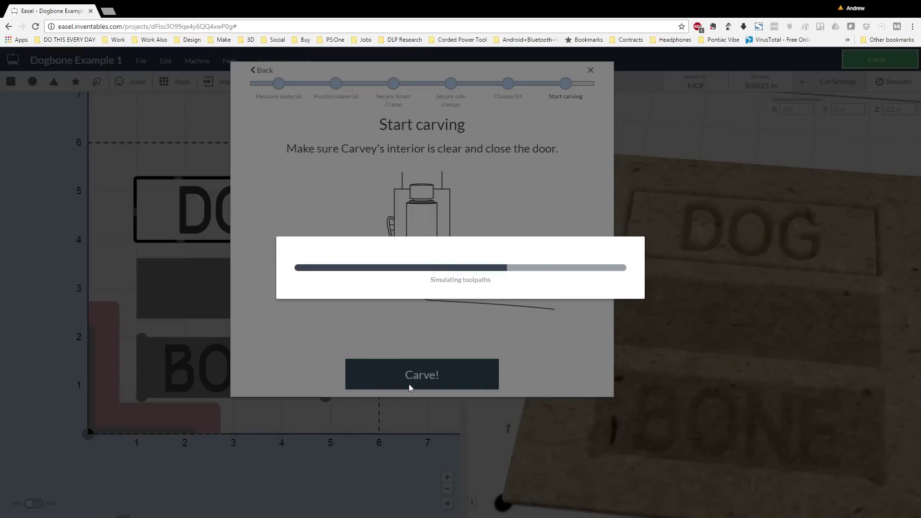